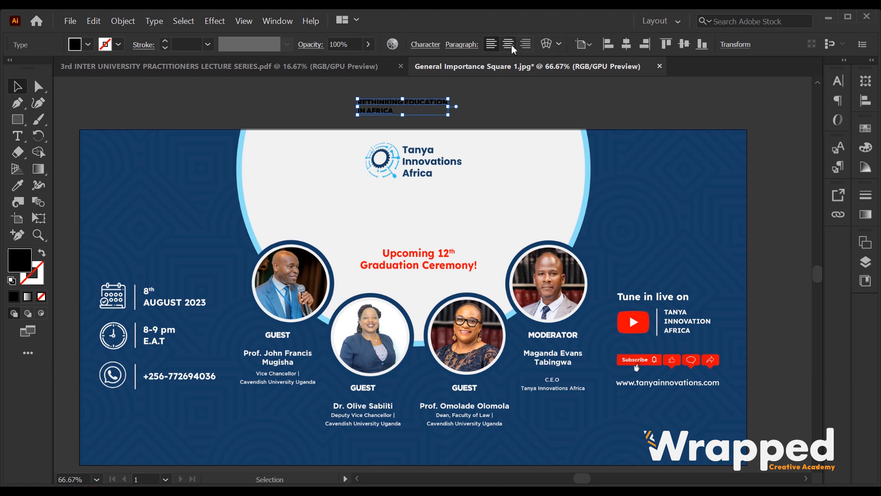
Centre the RETHINKING EDUCATION IN AFRICA title horizontally and position it just below the logo
left_click(629, 46)
left_click_drag(435, 104, 557, 304)
left_click_drag(466, 203, 466, 209)
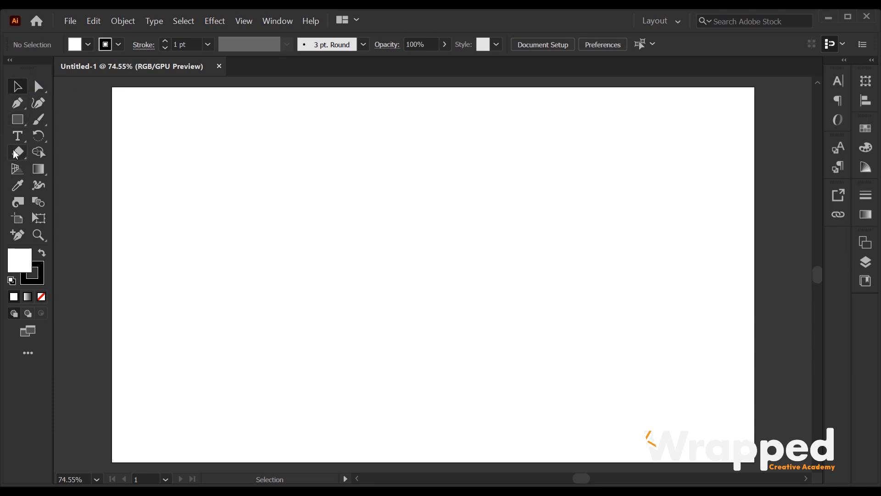
Draw a rectangle on the blank artboard and give it a blue fill
left_click(18, 120)
left_click_drag(185, 138, 346, 238)
left_click(89, 44)
left_click(39, 69)
Reposition the blue rectangle toward the upper-left area of the artboard
left_click(23, 85)
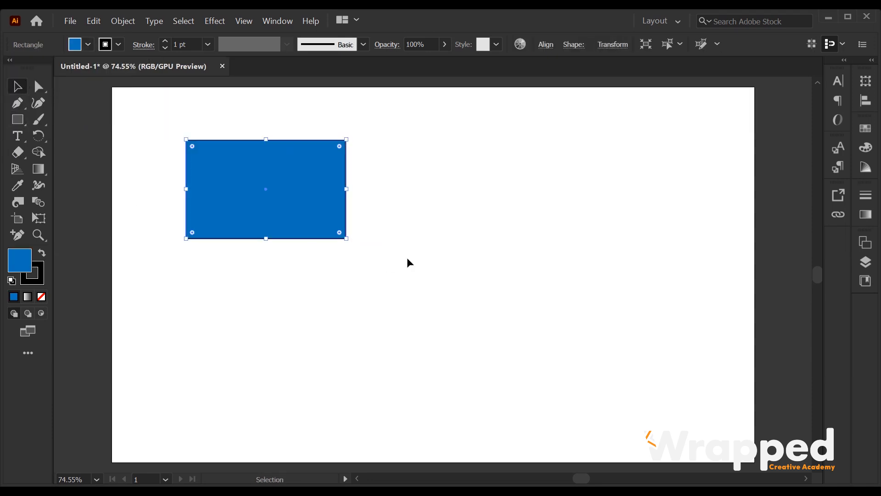
key("ctrl+shift+a")
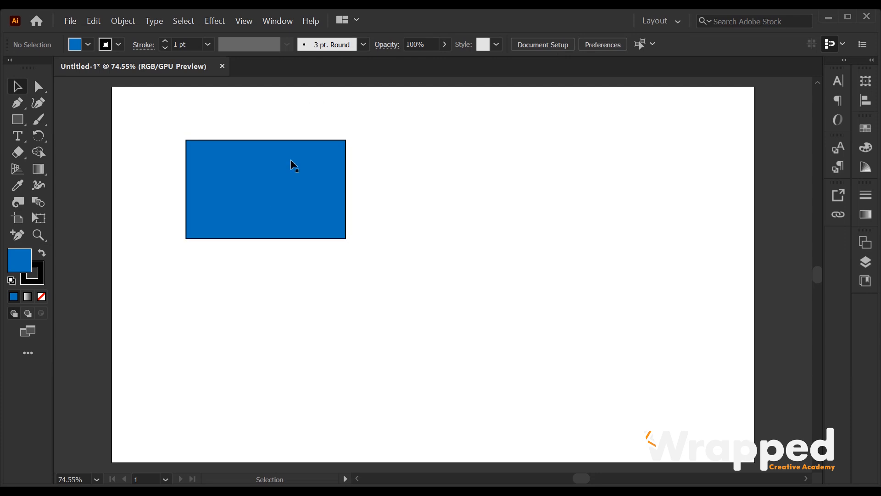
left_click(262, 180)
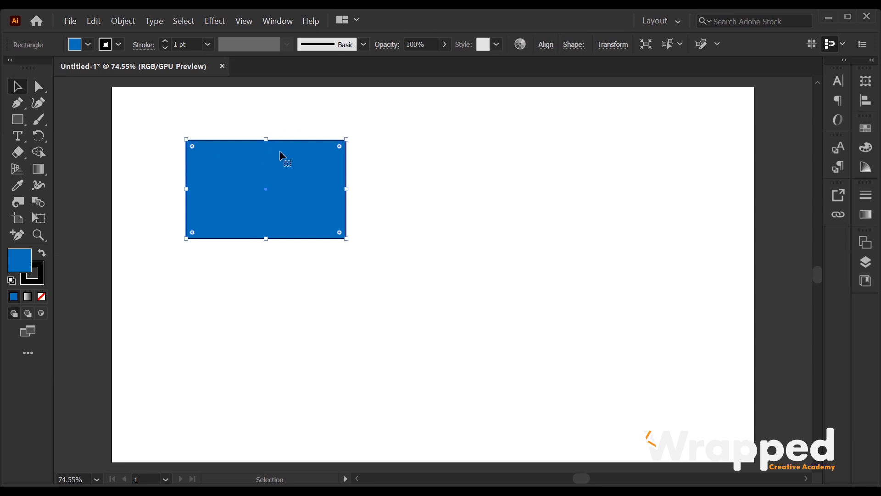
left_click_drag(236, 169, 426, 166)
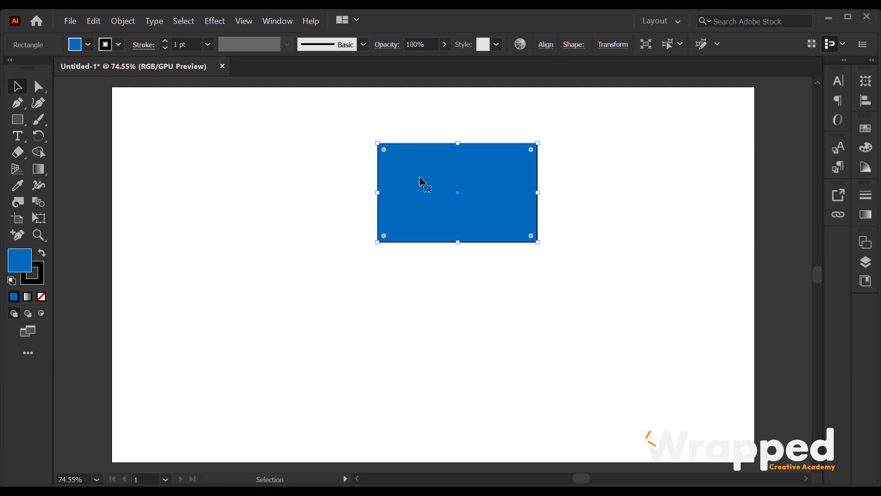
left_click_drag(464, 202, 373, 199)
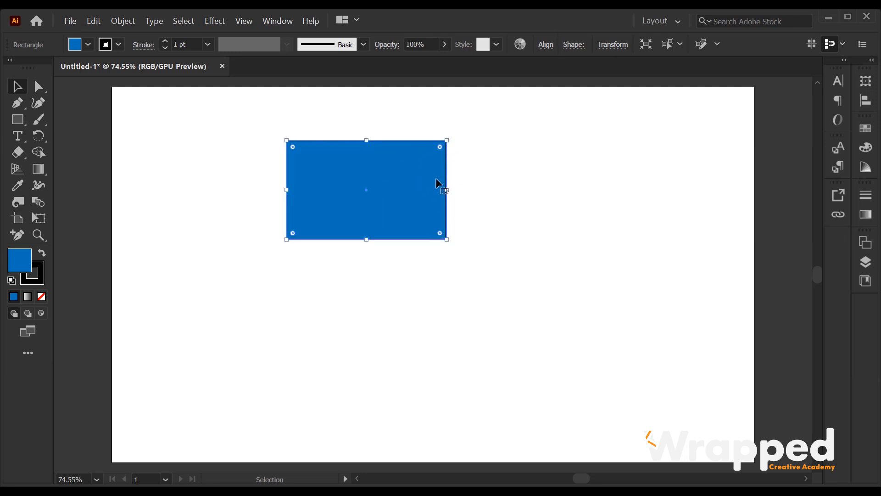
left_click_drag(379, 189, 342, 189)
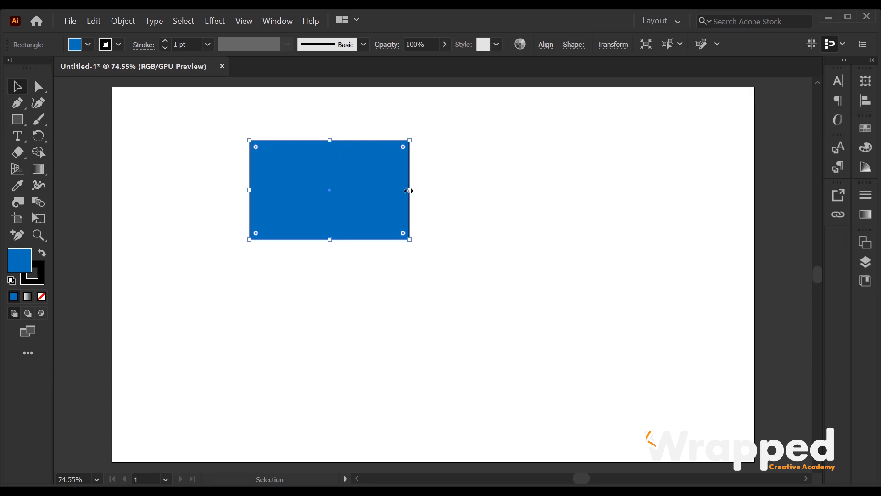
Resize the blue rectangle to W 9.49 cm by H 8.18 cm and shift it right
left_click_drag(409, 191, 718, 195)
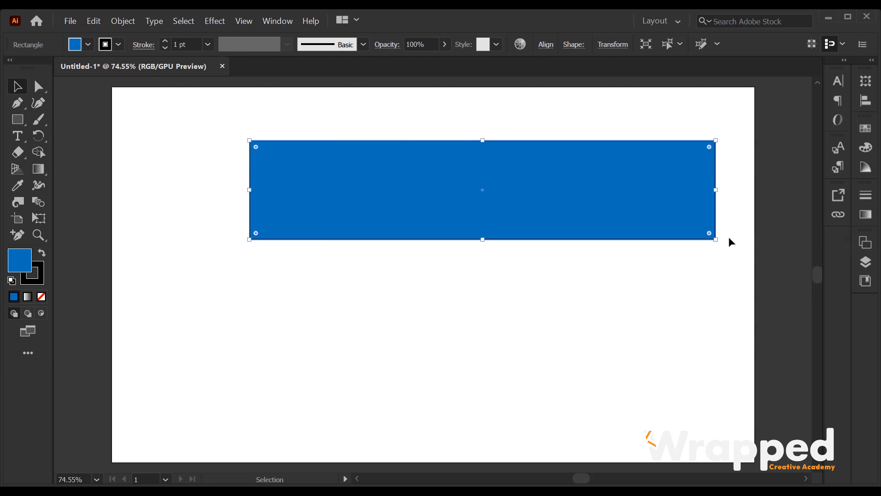
left_click_drag(485, 239, 484, 362)
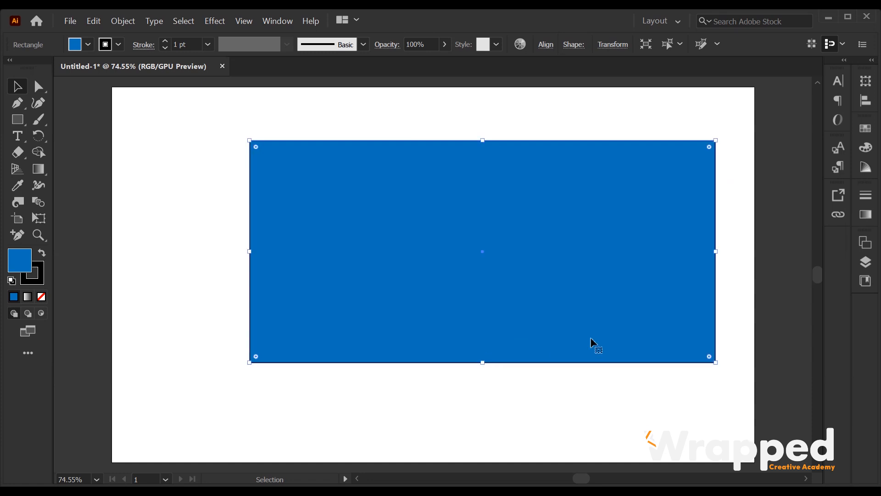
left_click_drag(716, 362, 429, 296)
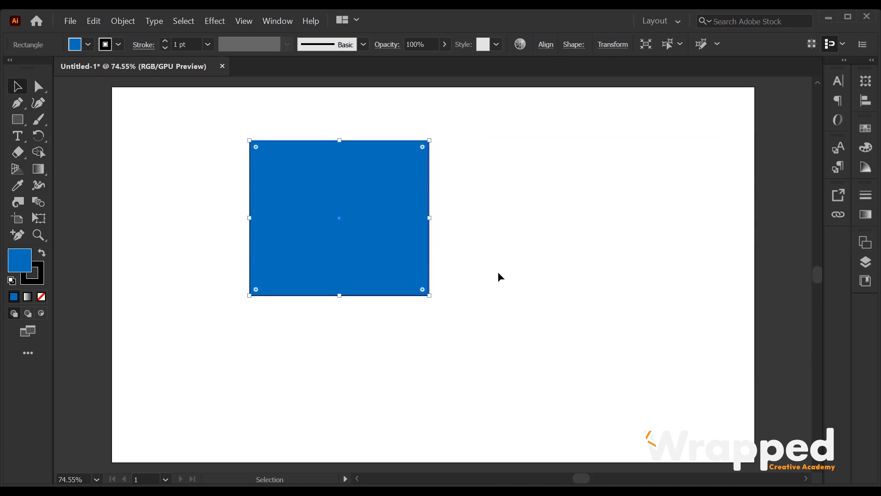
left_click_drag(354, 191, 348, 193)
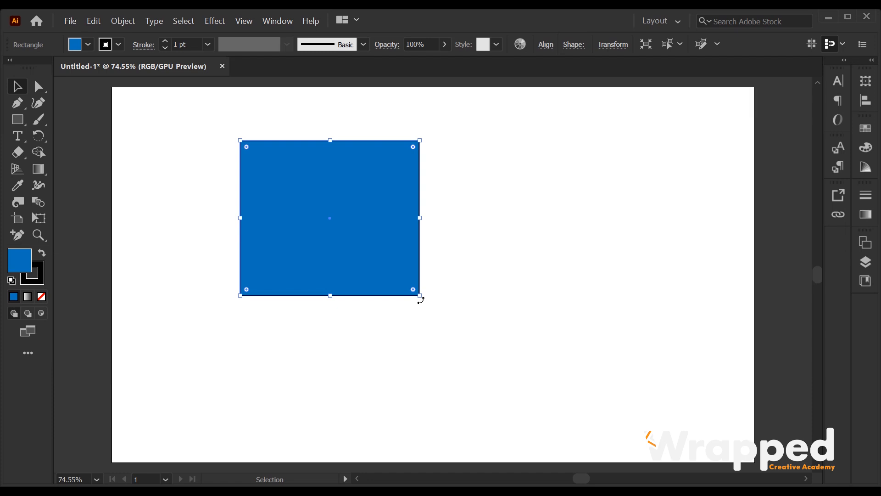
mouse_move(423, 302)
left_mouse_down()
mouse_move(444, 208)
mouse_move(425, 144)
mouse_move(381, 109)
mouse_move(342, 94)
mouse_move(414, 204)
mouse_move(419, 295)
left_mouse_up()
left_click_drag(364, 198, 429, 193)
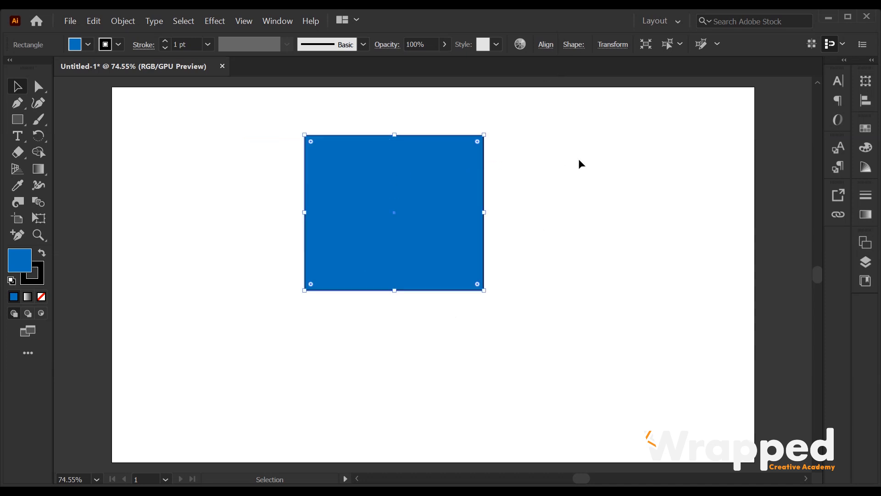
left_click(576, 165)
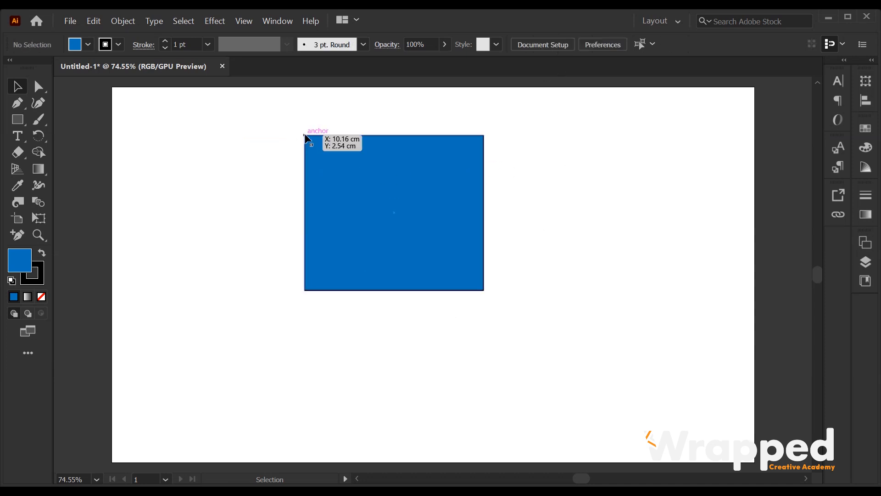
left_click(462, 191)
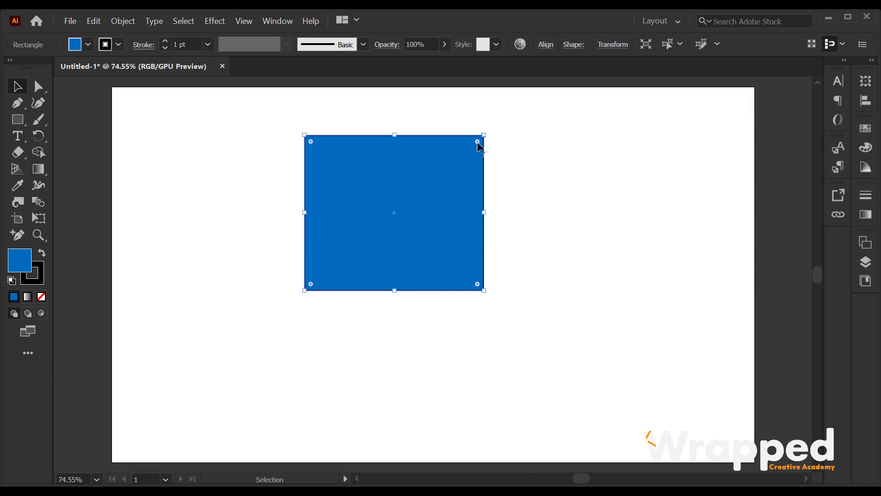
Round the rectangle's corners slightly and drag out a duplicate beside it
left_click_drag(478, 144, 459, 158)
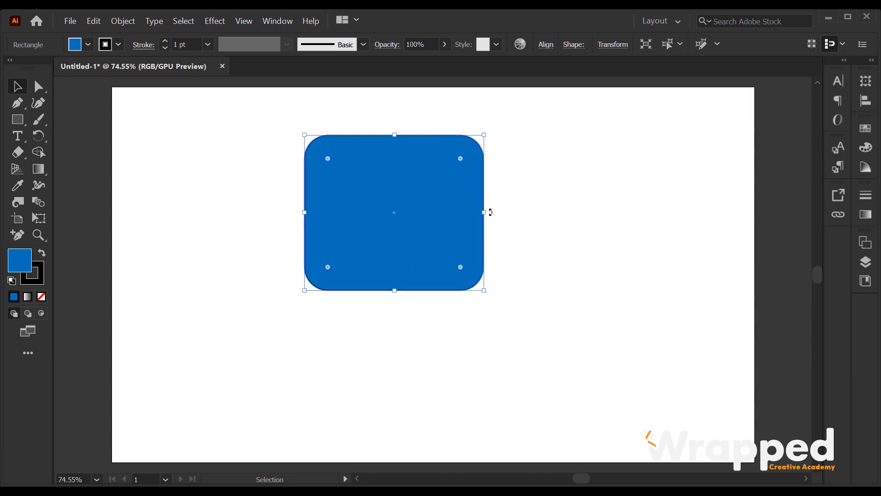
left_click(491, 282)
left_click_drag(390, 175, 485, 191)
Return both rectangles' corners to sharp 0 cm corners
left_click(310, 206)
left_click_drag(347, 153, 434, 114)
left_click(663, 206)
left_click(552, 225)
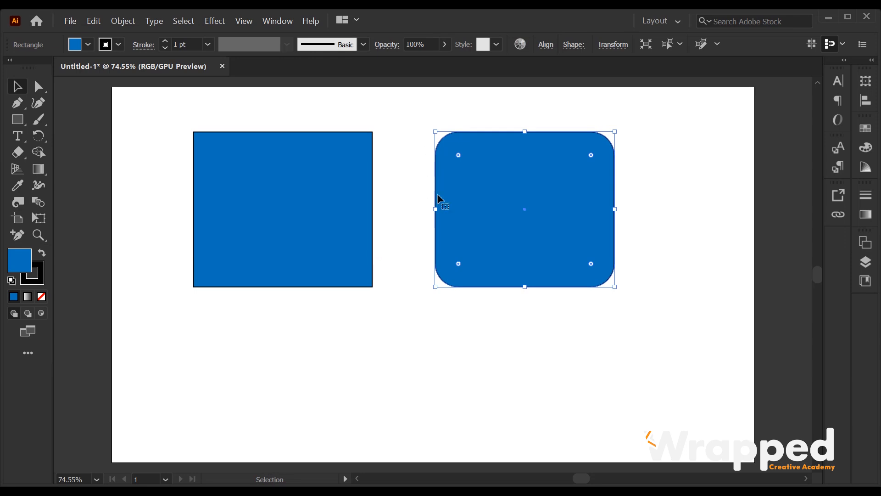
left_click_drag(592, 155, 505, 247)
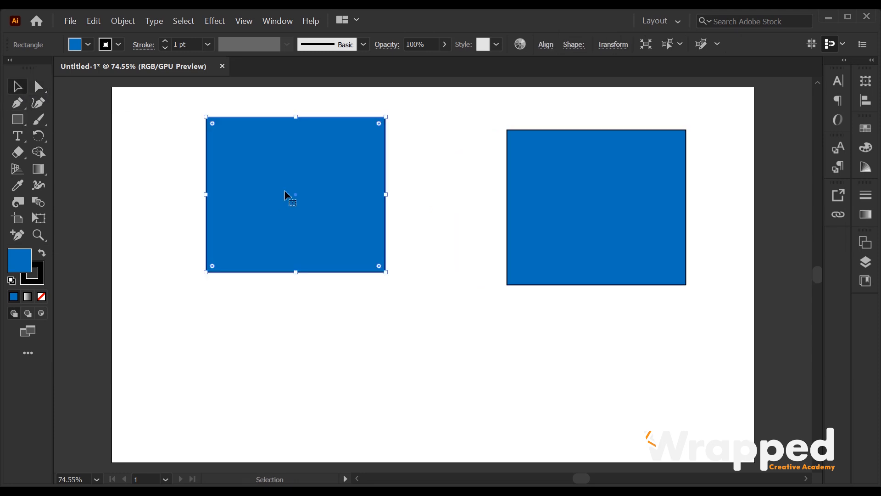
left_click(37, 87)
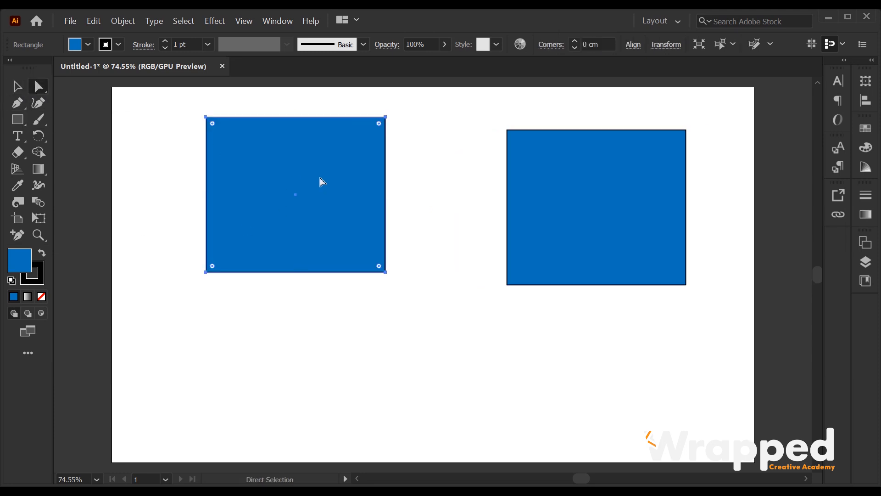
Drag the left rectangle's top-right anchor to curve its edge, and shift the right rectangle up-left
left_click(386, 118)
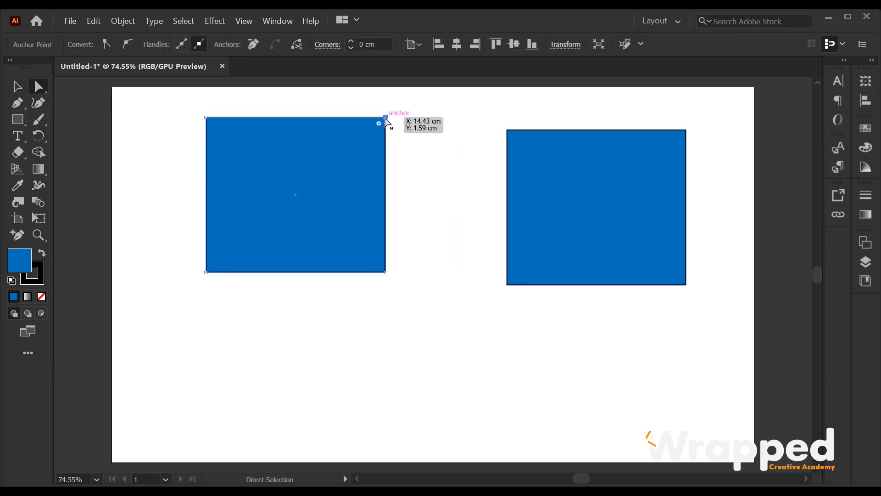
left_click_drag(386, 117, 311, 193)
left_click_drag(629, 214, 584, 178)
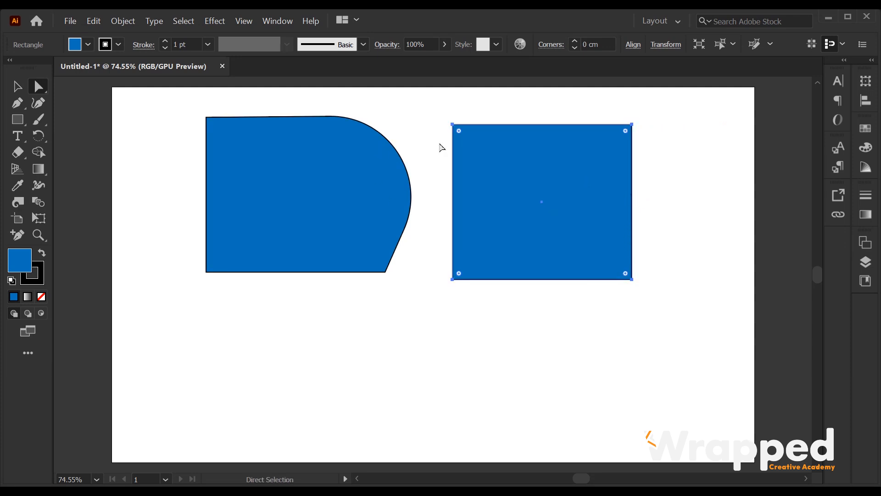
Pull the right rectangle's top-right anchor down-right into a triangular wedge
left_click(631, 125)
key("Delete")
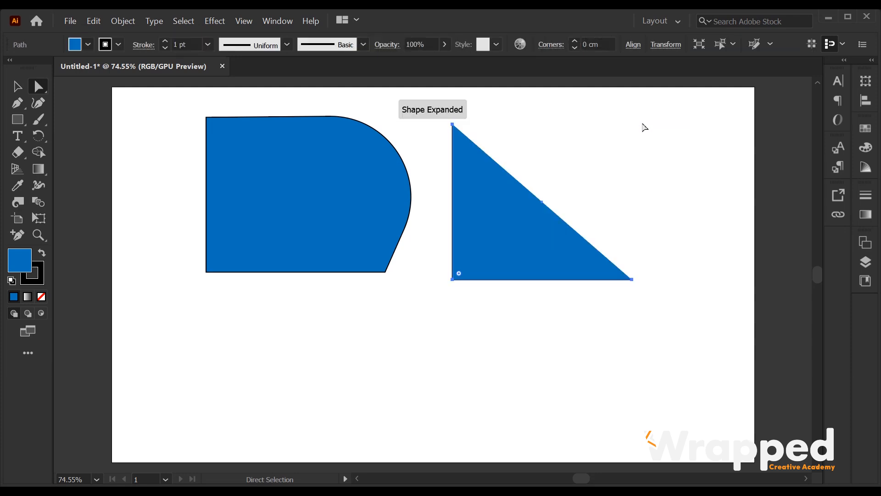
key("ctrl+z")
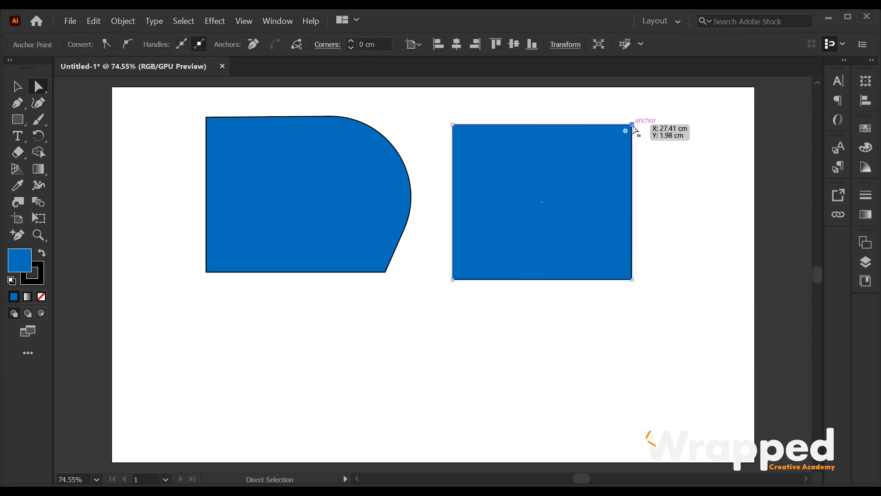
left_click_drag(625, 131, 404, 278)
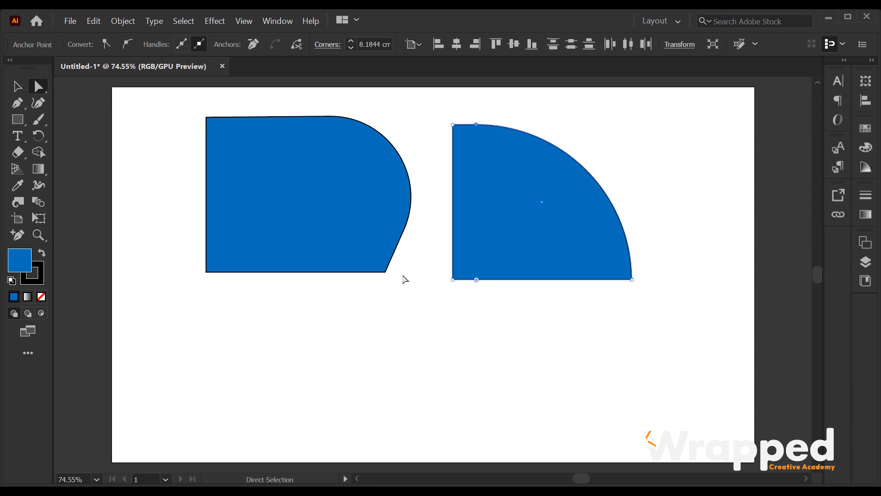
key("ctrl+z")
left_click_drag(632, 125, 678, 272)
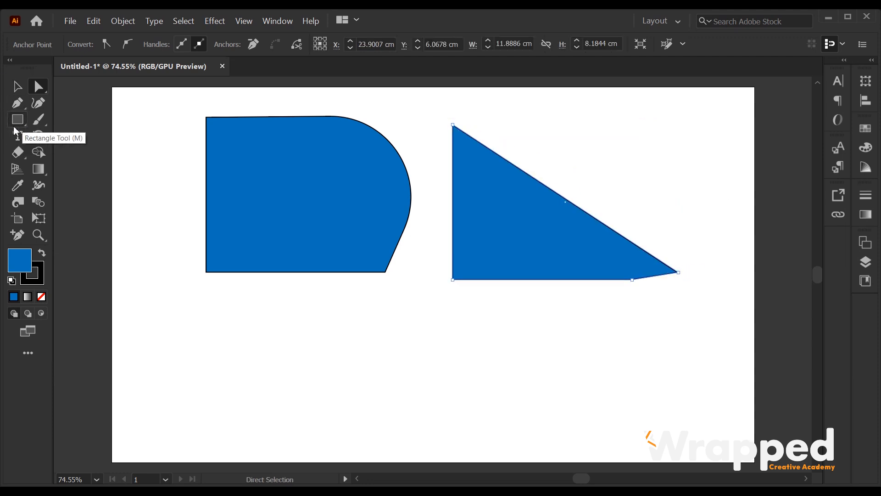
key("v")
key("ctrl+minus")
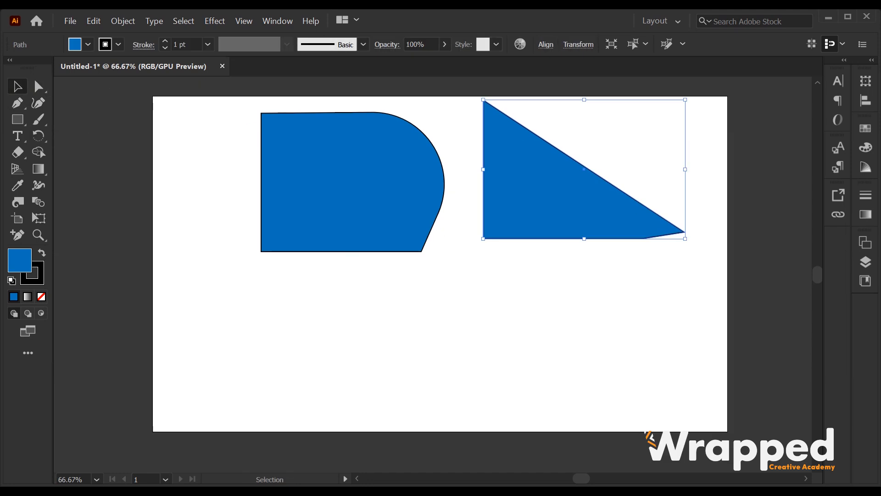
left_click(18, 119)
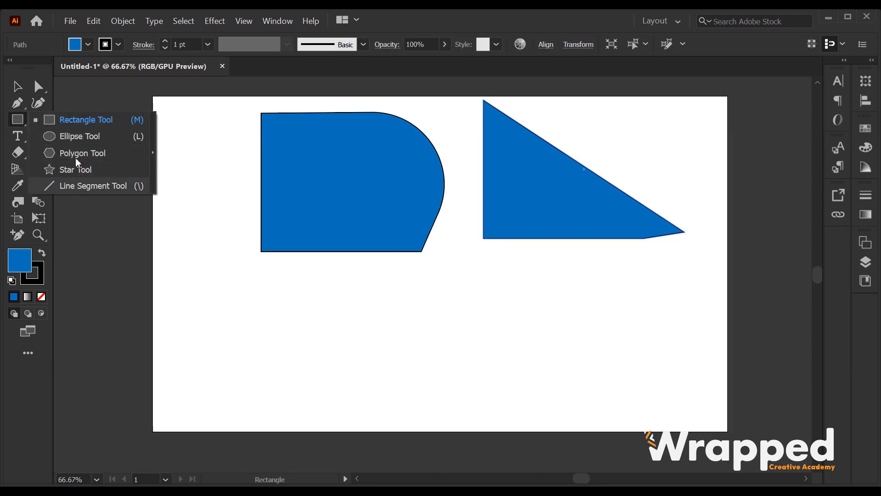
Draw a larger blue rectangle below the reshaped shapes and another beside it
left_click(86, 120)
scroll(243, 285, "up", 1)
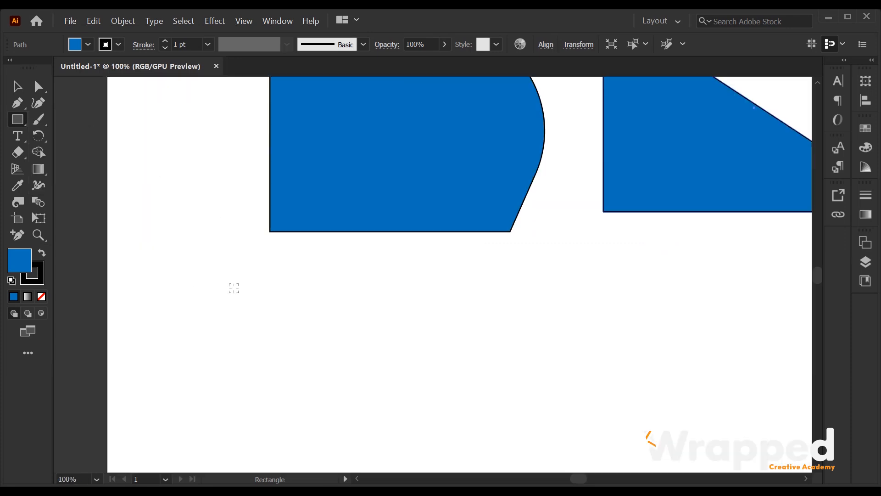
left_click_drag(174, 258, 366, 351)
scroll(236, 285, "down", 1)
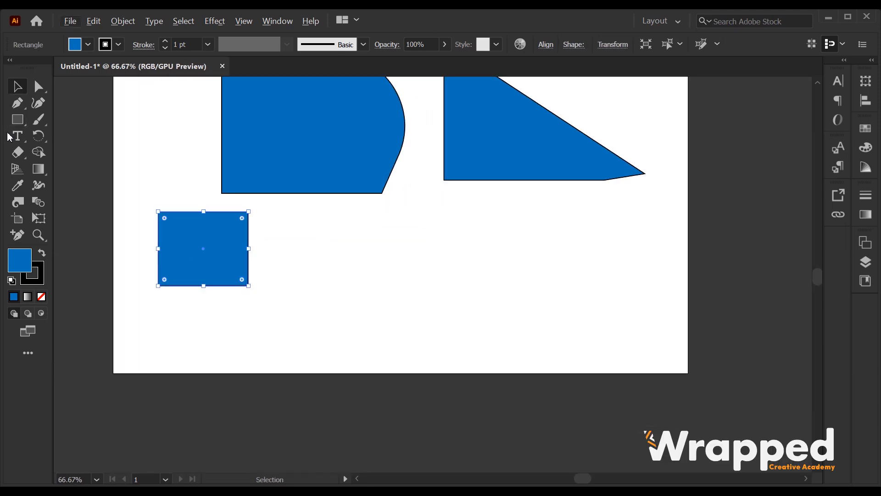
left_click(15, 120)
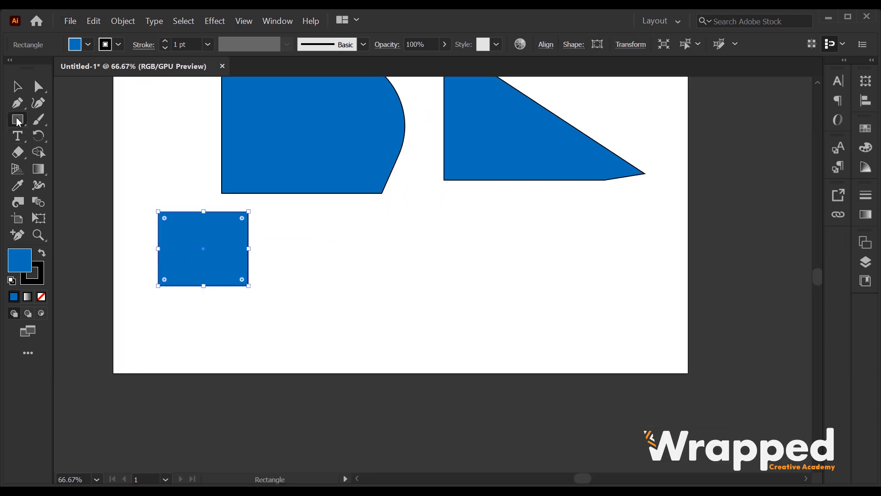
left_click_drag(307, 217, 379, 277)
key("ctrl+plus")
key("ctrl+plus")
Add a wide rectangle to the right and a small square below it
right_click(17, 123)
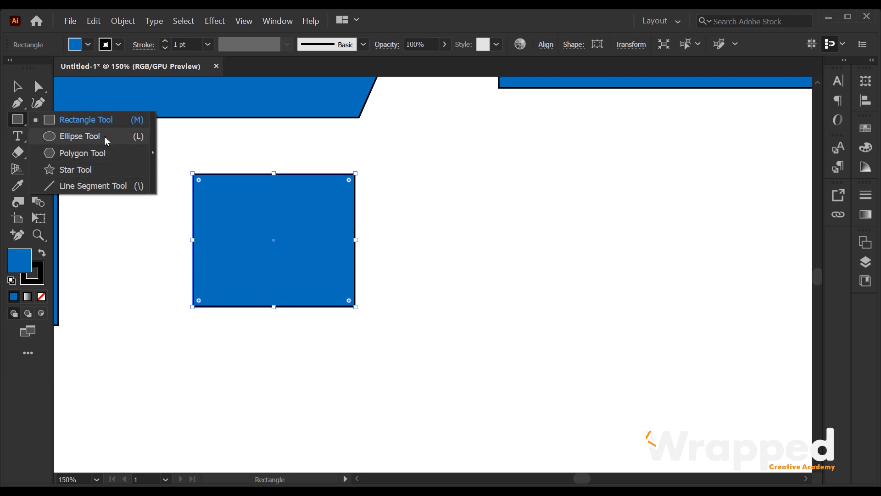
left_click(100, 120)
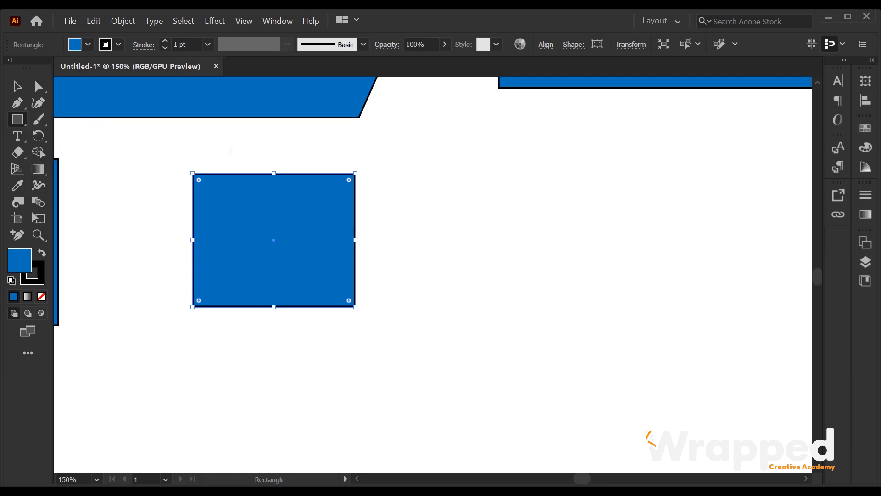
left_click_drag(552, 197, 420, 132)
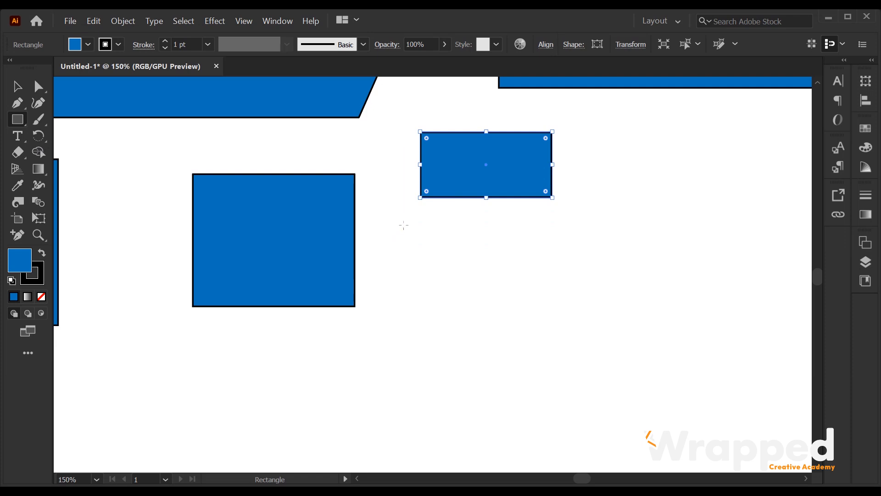
left_click_drag(404, 224, 488, 307)
scroll(414, 260, "down", 1, "alt")
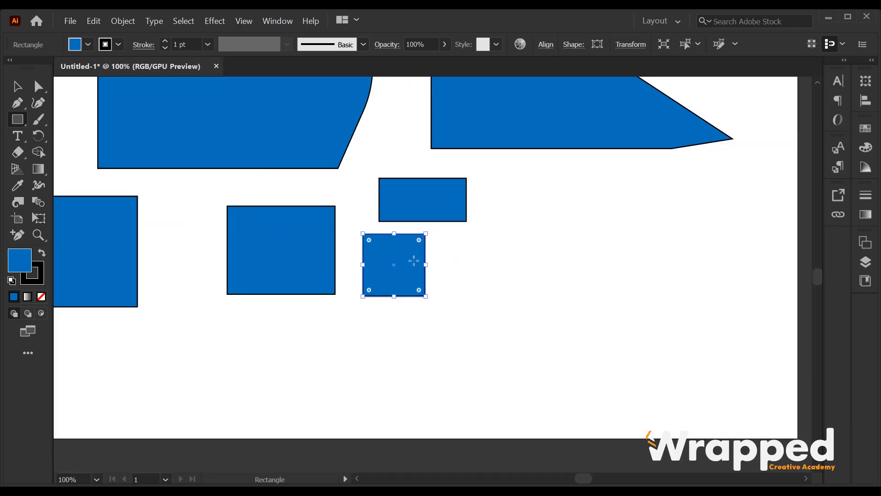
scroll(414, 261, "down", 1)
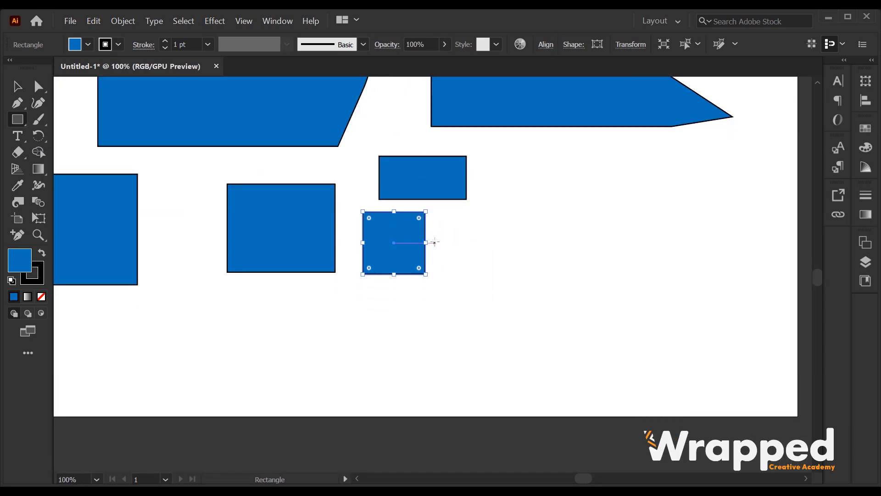
scroll(500, 224, "down", 2)
left_click_drag(499, 224, 403, 261)
left_click_drag(17, 119, 68, 136)
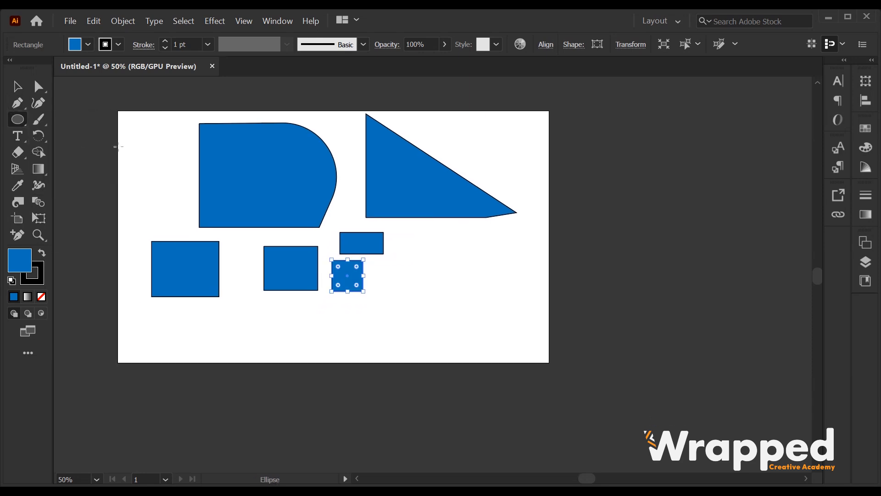
Draw a tall blue oval and a circle to its right with the Ellipse Tool
scroll(372, 233, "up", 1)
left_click_drag(426, 226, 480, 305)
scroll(480, 306, "down", 2)
scroll(456, 271, "up", 1)
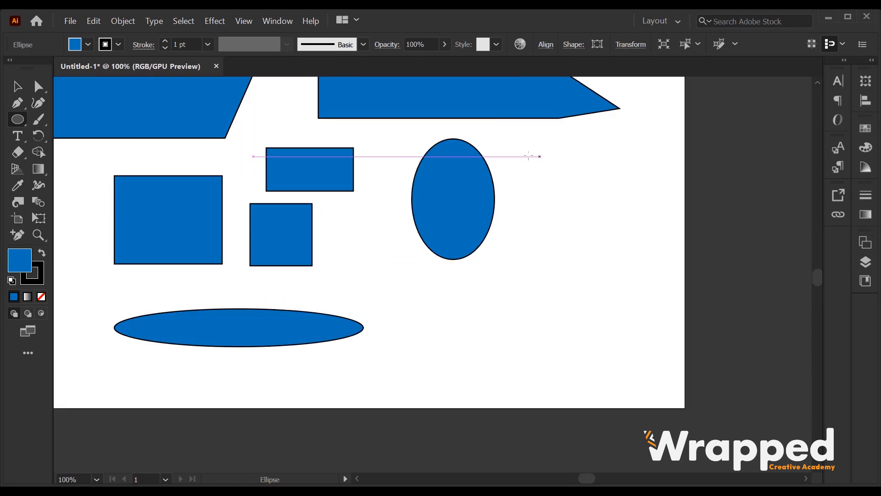
left_click_drag(515, 134, 567, 234)
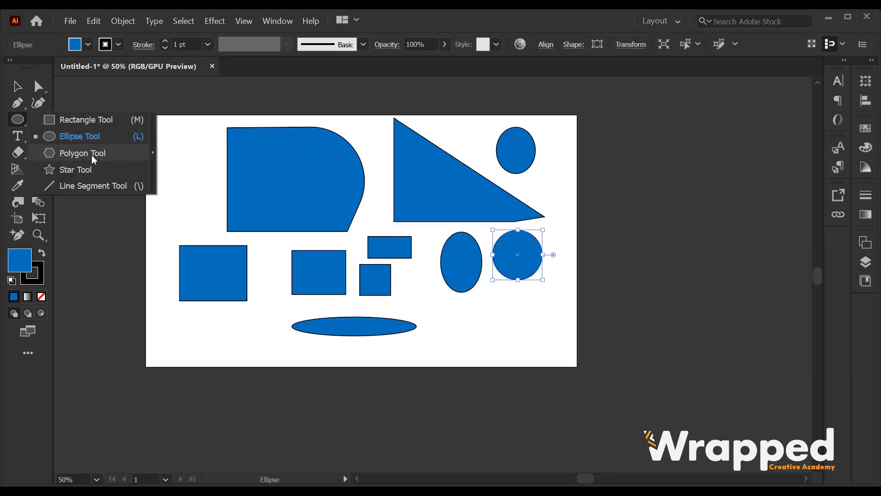
Draw a blue hexagon near the top left of artboard 2 with the Polygon Tool
left_click(92, 155)
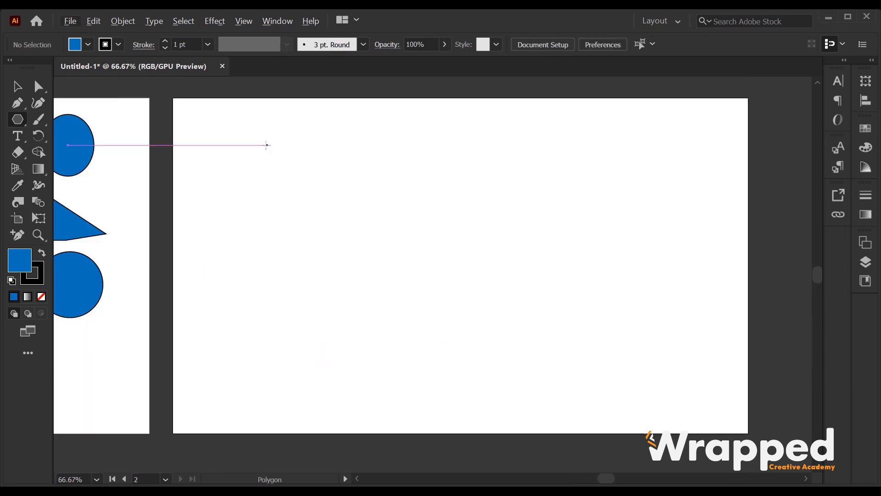
left_click_drag(216, 125, 306, 180)
key("v")
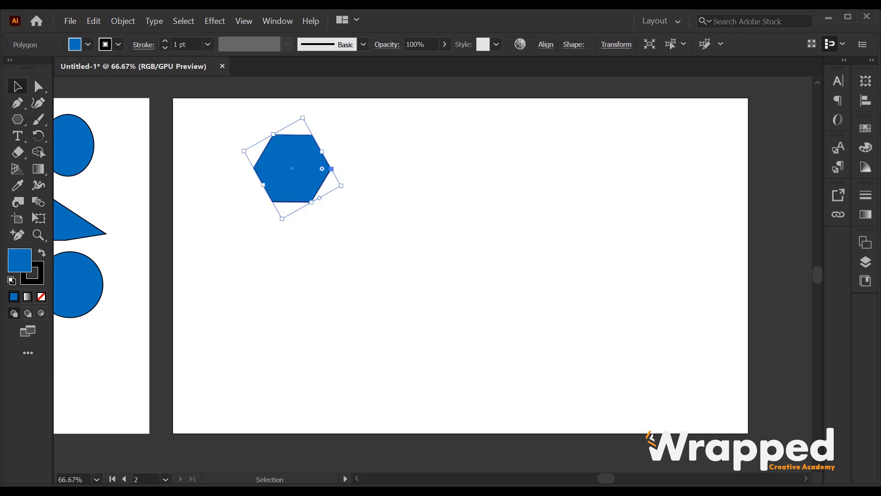
left_click(18, 121)
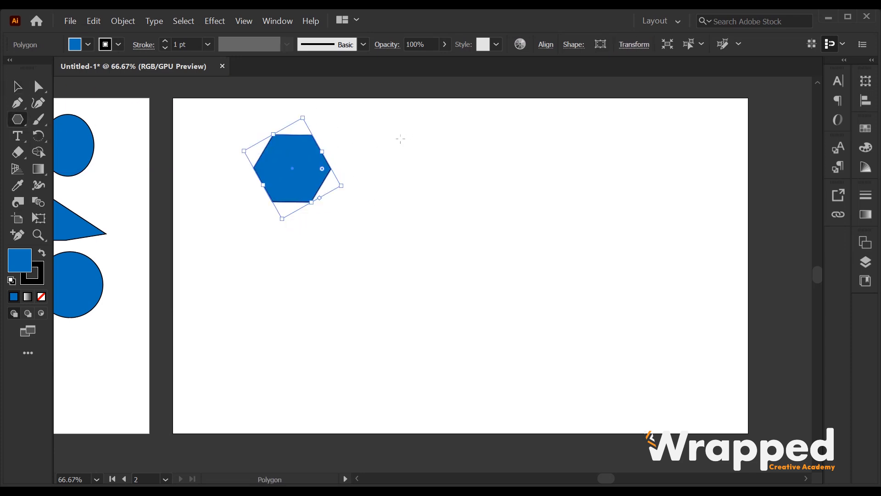
left_click(388, 160)
Add a 3-sided triangle and an 8-sided octagon beside the hexagon via the Polygon dialog
left_click_drag(454, 193, 454, 127)
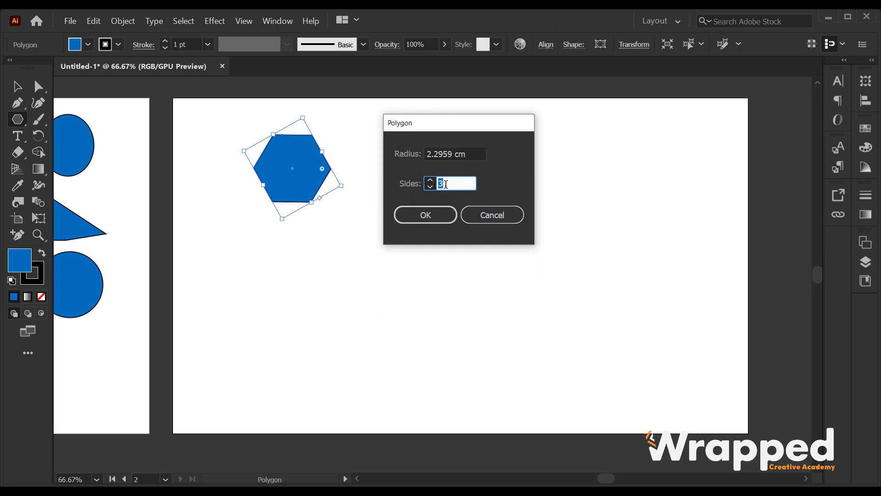
left_click(436, 217)
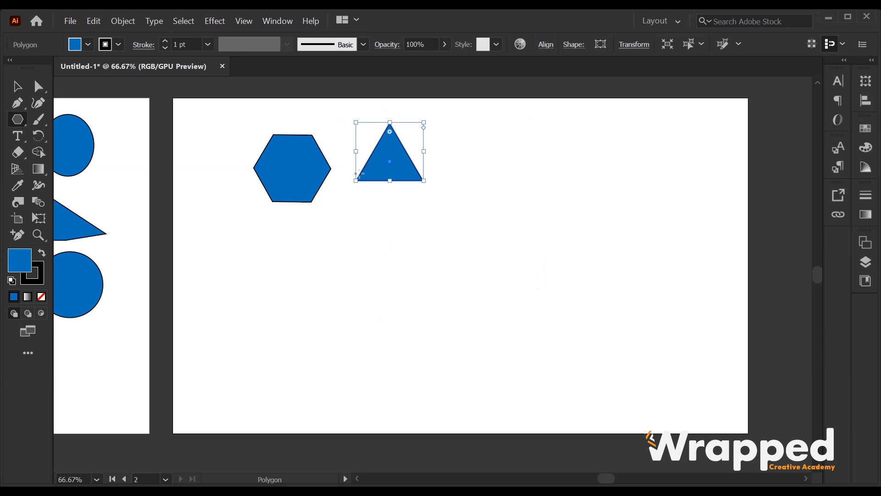
left_click(475, 132)
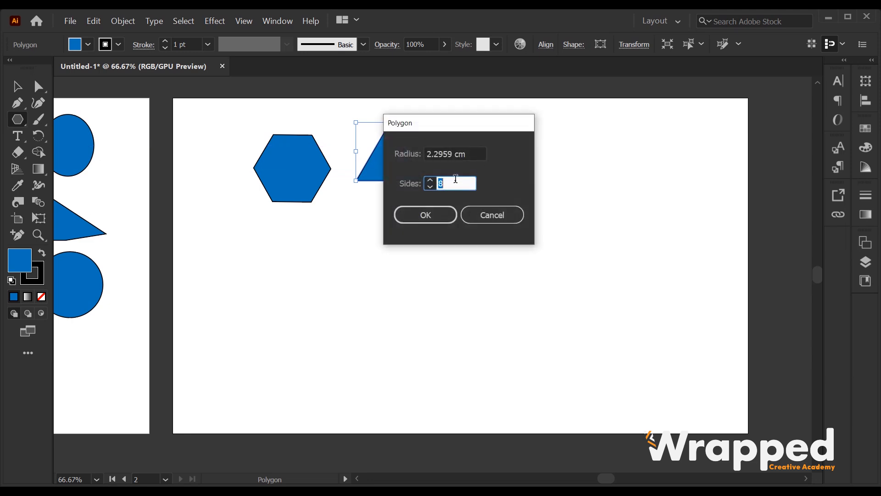
left_click(440, 217)
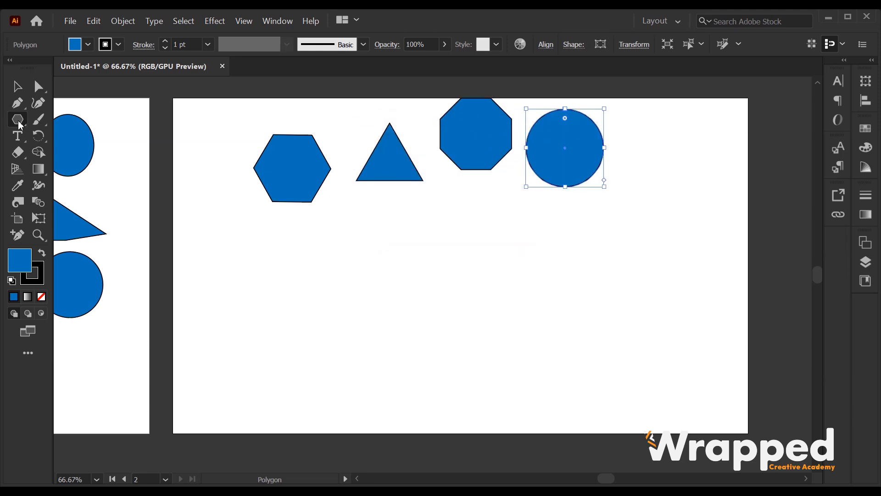
left_click(18, 119)
left_click(87, 170)
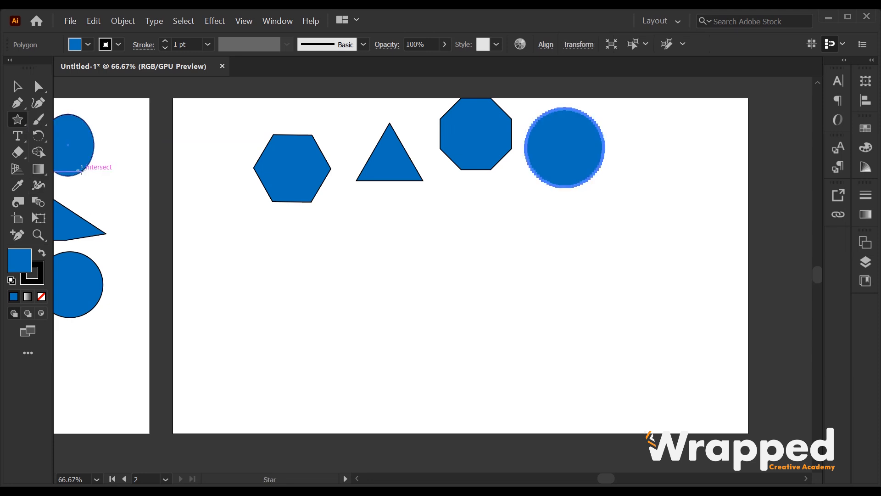
Draw a five-pointed star and a 10-point star below the hexagon, plus a straight line
scroll(285, 227, "down", 1)
left_click_drag(248, 239, 274, 276)
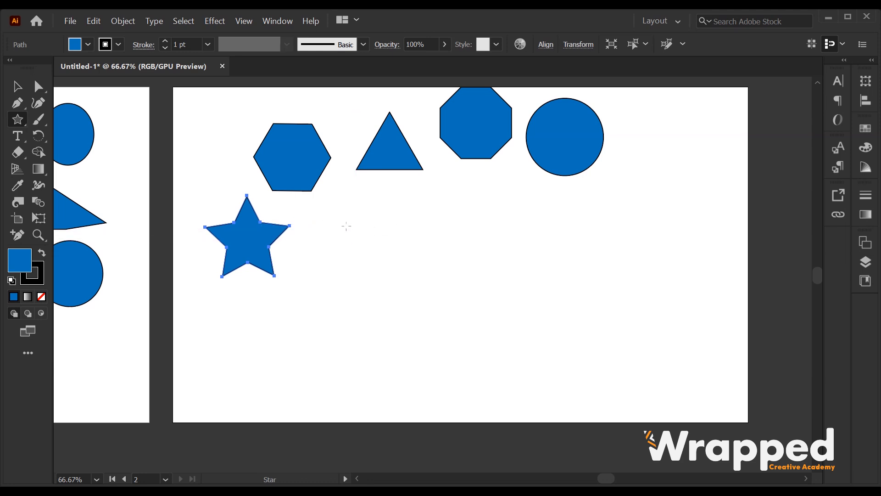
left_click(344, 239)
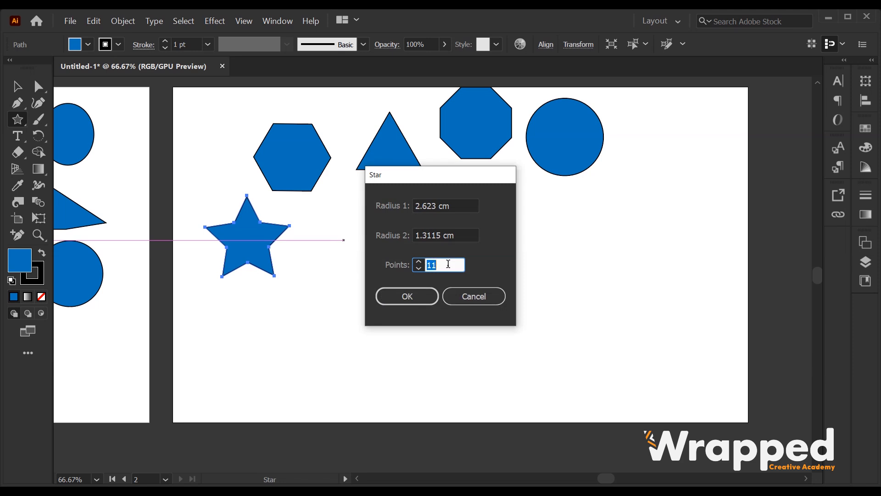
left_click(406, 295)
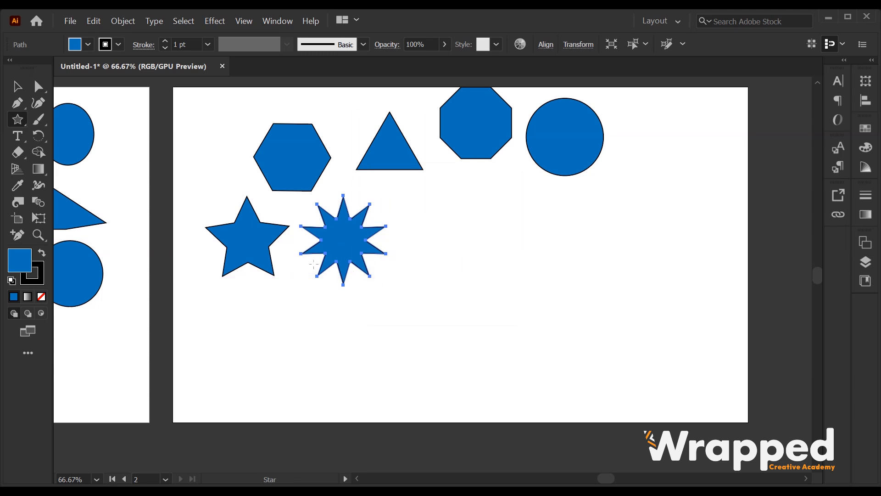
left_click_drag(18, 119, 95, 187)
left_click_drag(422, 212, 546, 208)
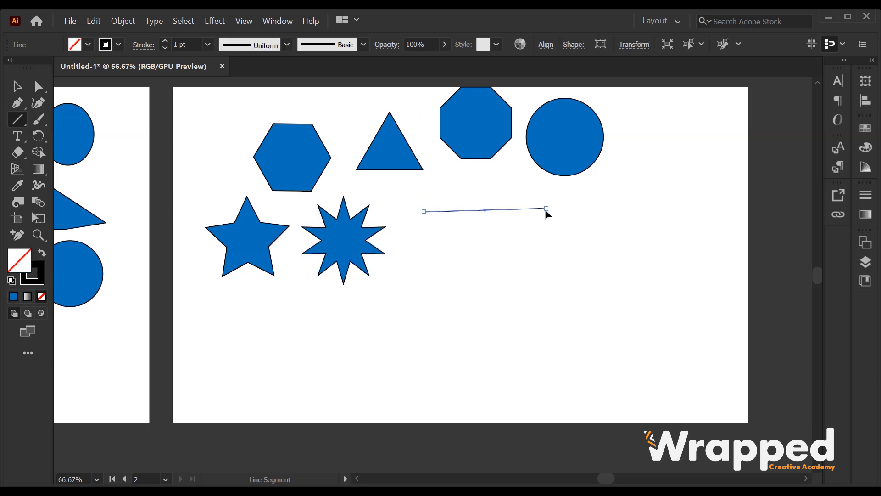
Draw a vertical line and two angled straight lines across the second artboard
left_click_drag(424, 223, 424, 292)
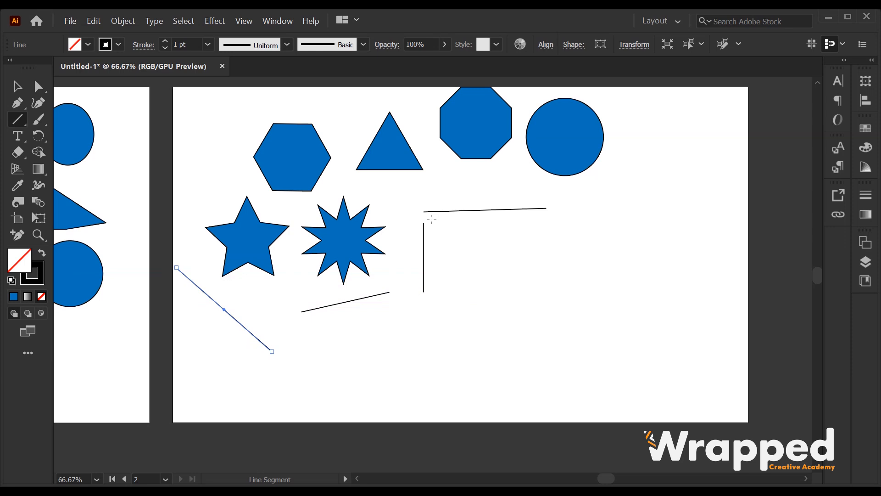
left_click_drag(437, 181, 517, 165)
scroll(223, 197, "up", 3)
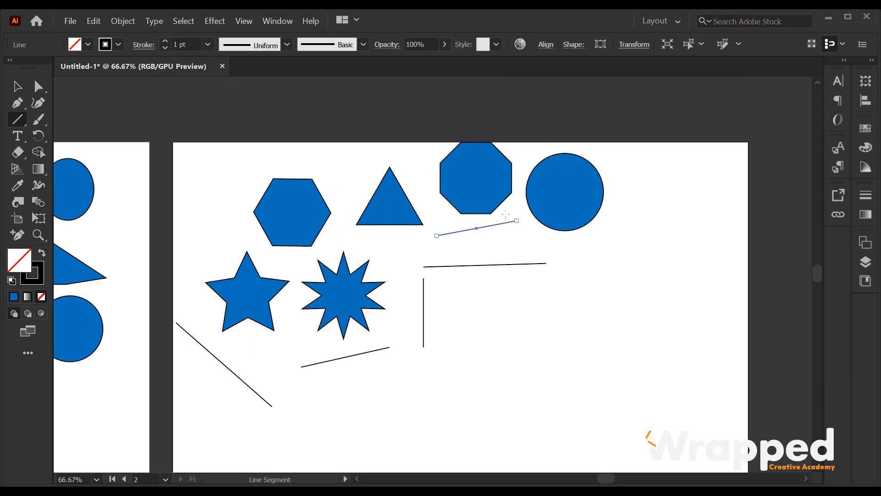
left_click_drag(222, 196, 308, 164)
scroll(307, 163, "down", 1)
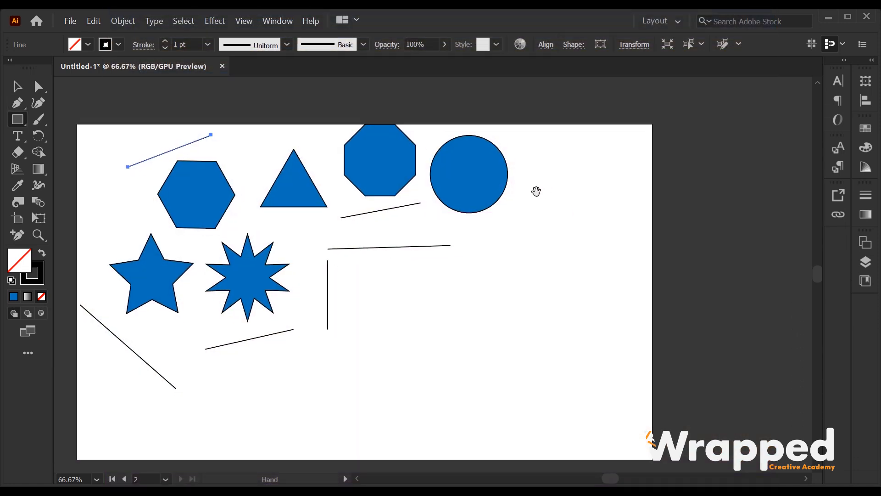
Pen a closed six-corner angular shape to the right of the circle
left_click(13, 108)
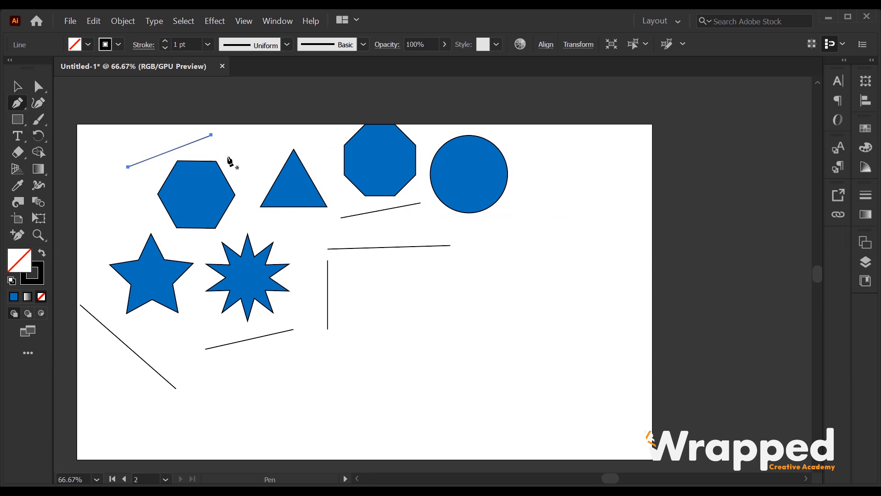
left_click(536, 146)
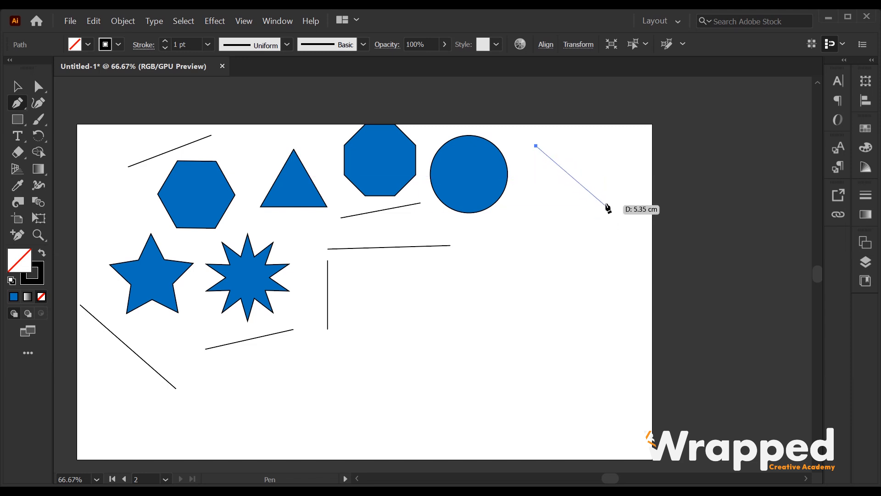
left_click(610, 171)
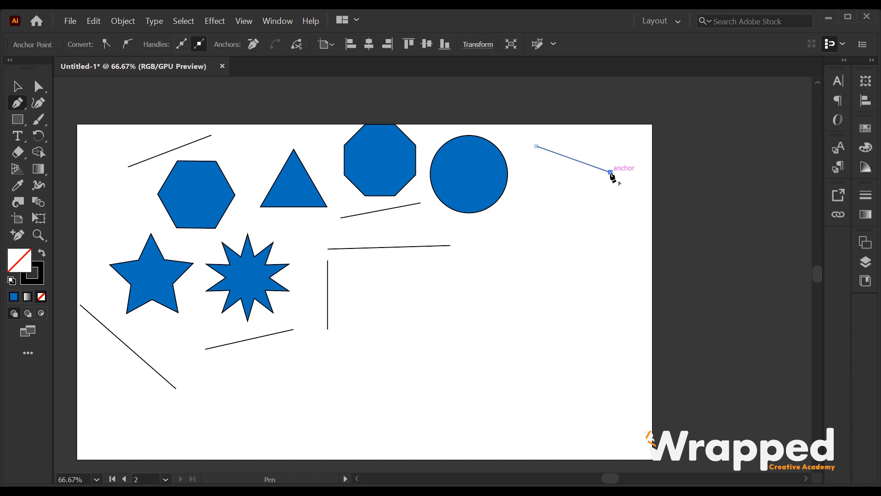
left_click(573, 245)
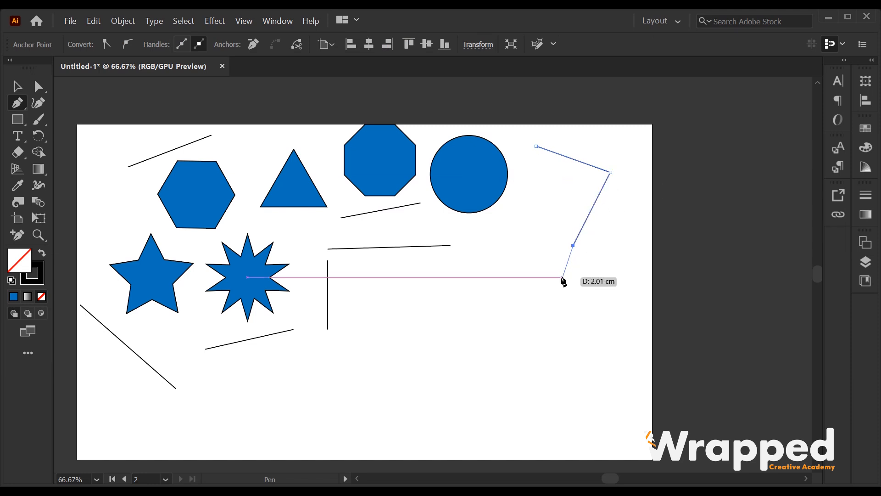
left_click(436, 292)
left_click(511, 212)
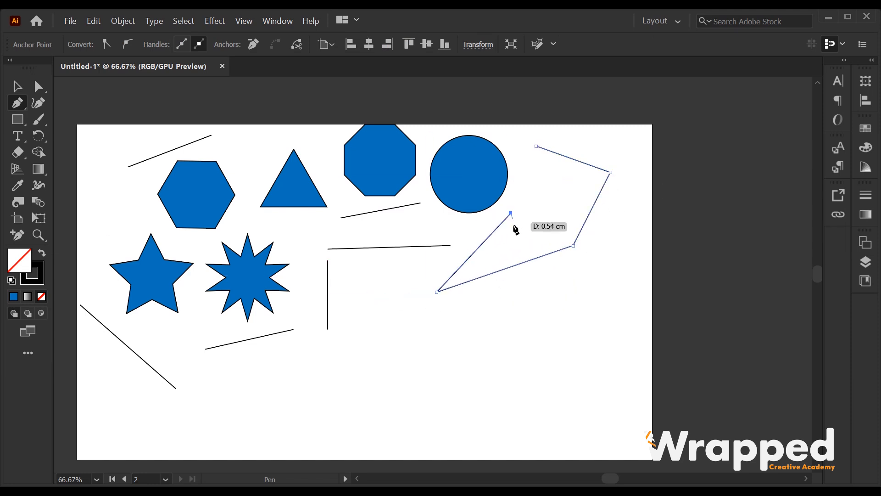
left_click(573, 181)
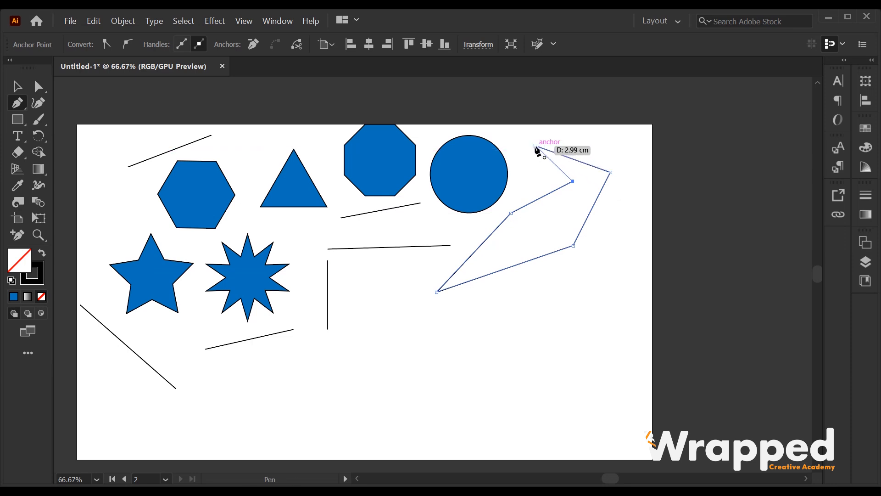
left_click(536, 146)
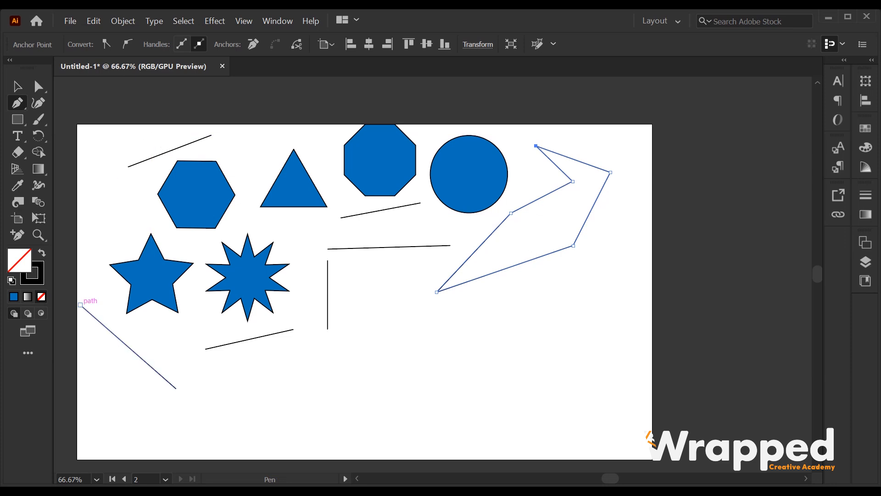
Fill the closed angular shape with blue
left_click(14, 297)
left_click(16, 104)
scroll(456, 222, "down", 3)
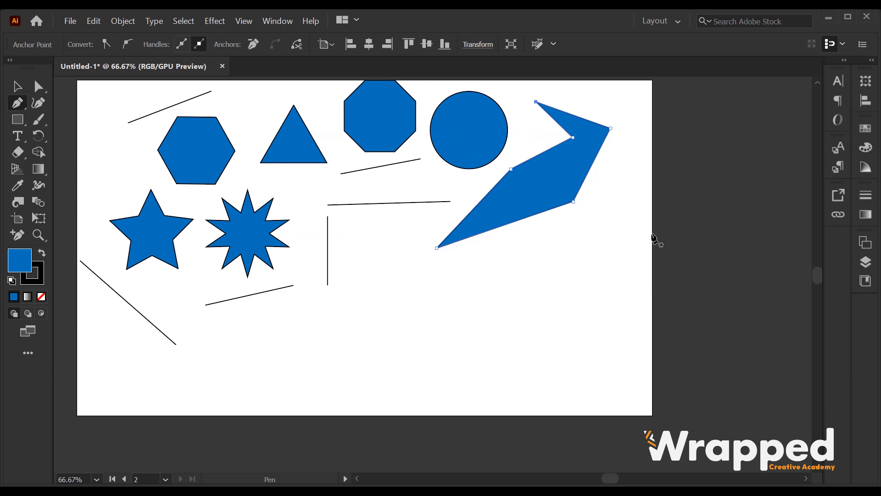
scroll(634, 165, "up", 2)
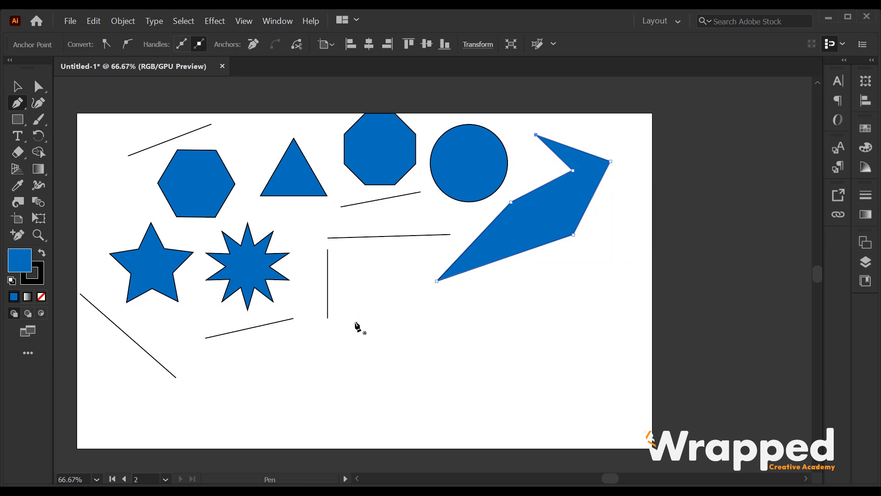
Start a curvy Pen path below the lines, pulling curved anchors across to the lower right
left_click(260, 362)
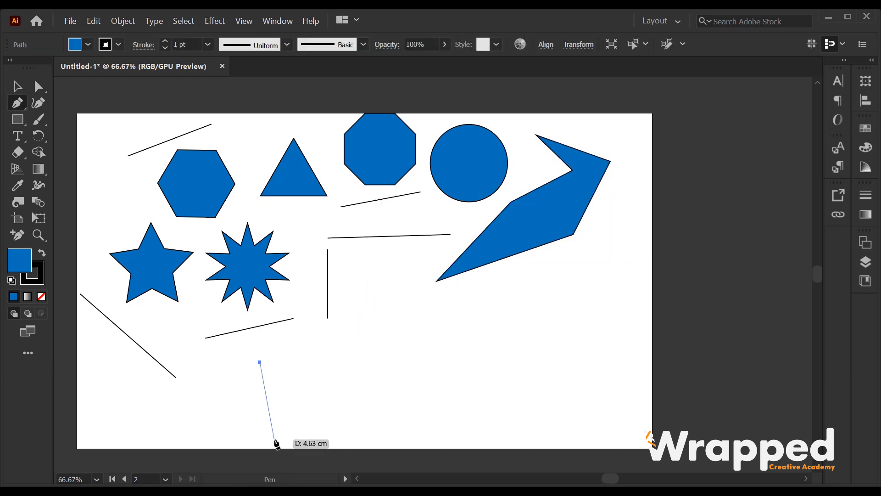
left_click(364, 319)
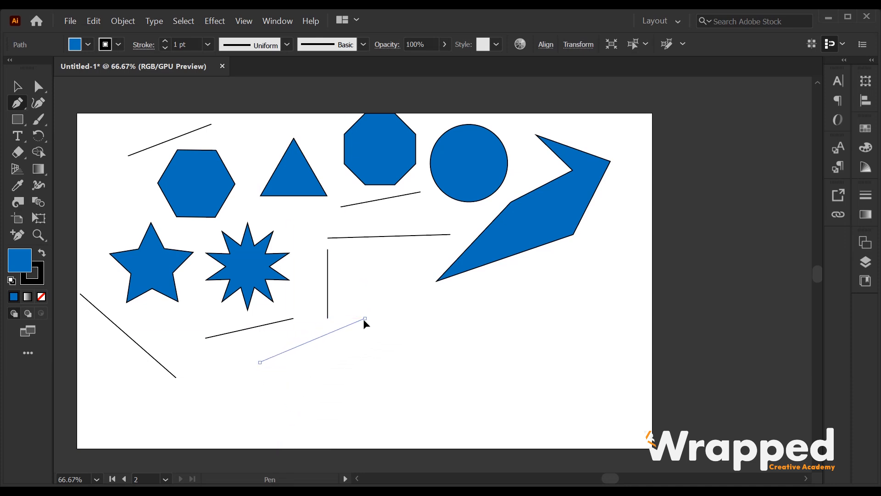
left_click_drag(365, 320, 455, 347)
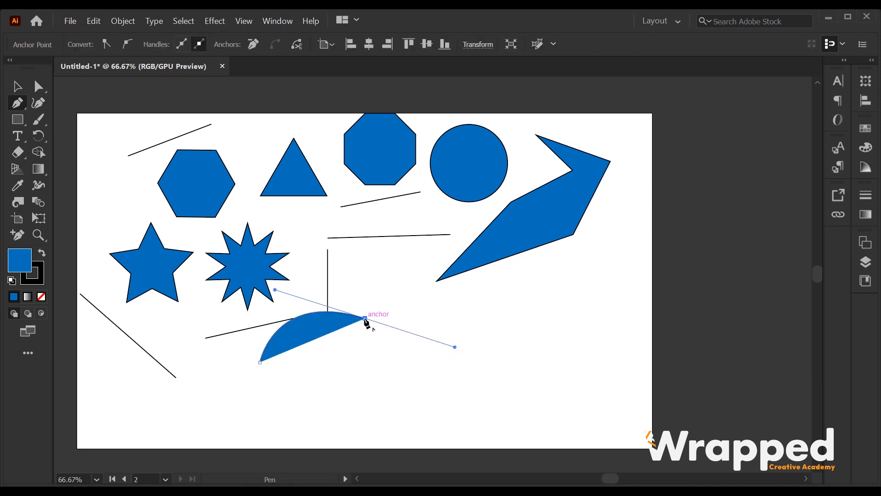
left_click_drag(365, 319, 541, 319)
left_click(473, 342)
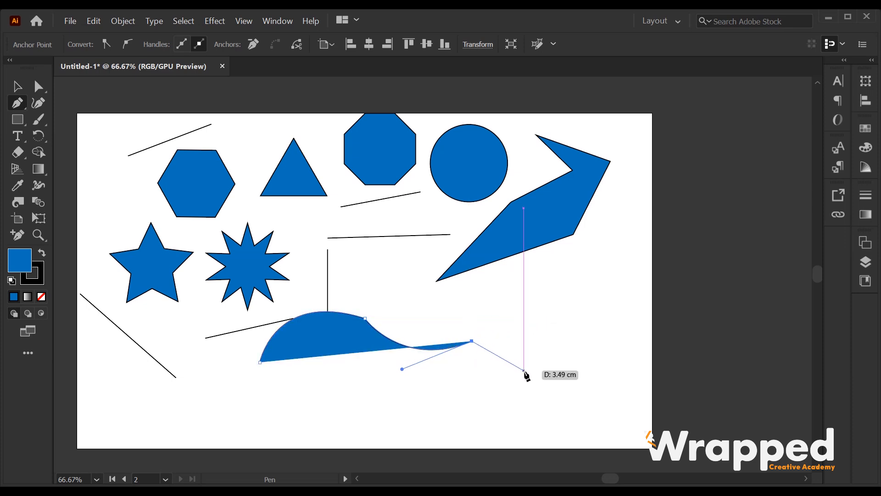
left_click_drag(532, 374, 534, 434)
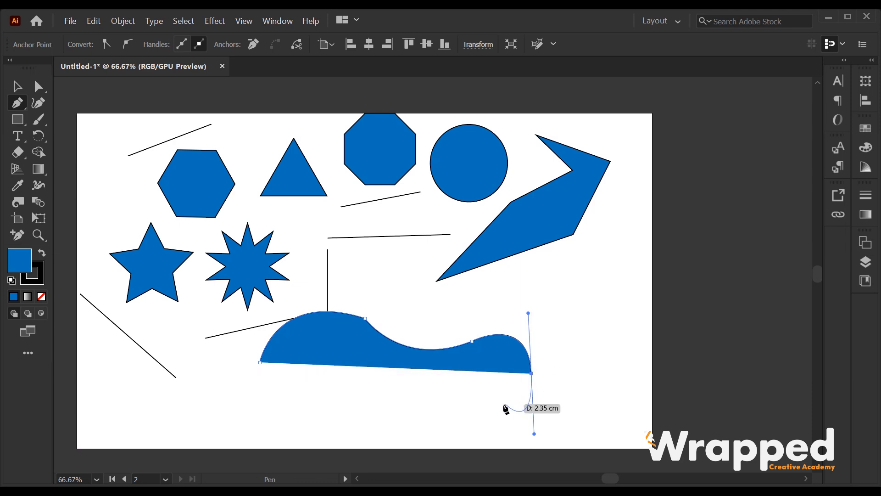
left_click(461, 421)
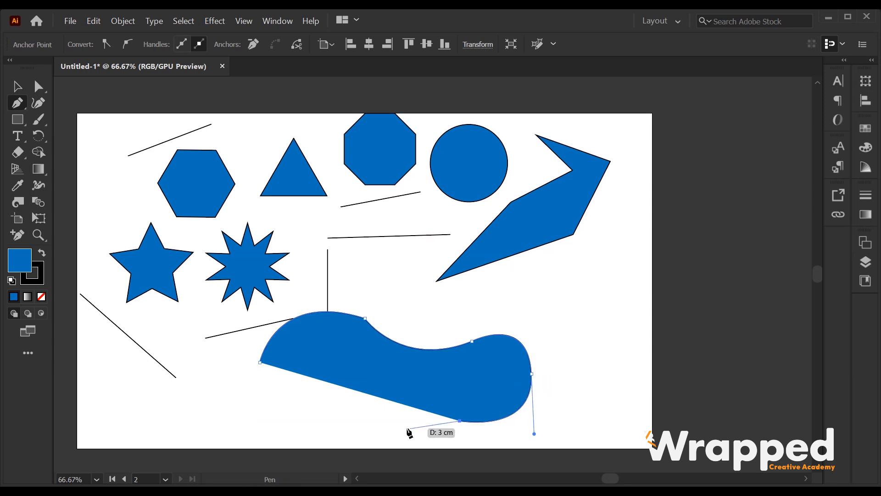
Add a smooth anchor along the left edge, close the blob, and drag it rightward
scroll(339, 422, "down", 3)
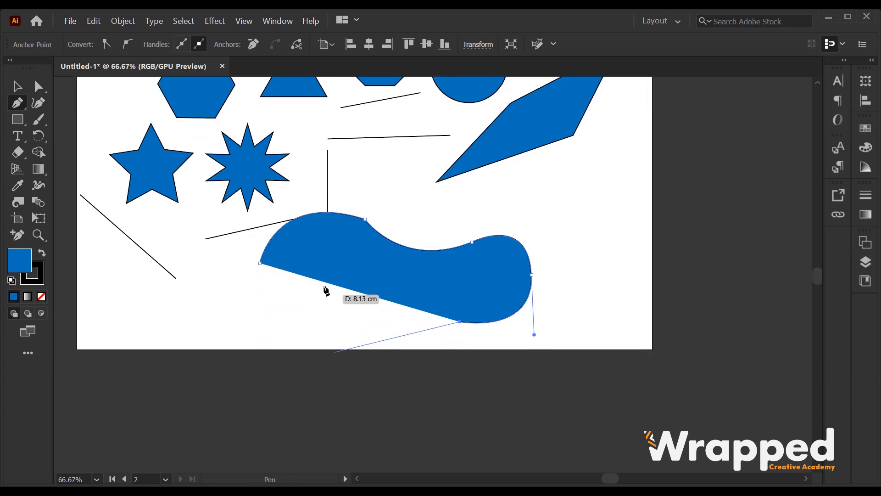
left_click_drag(328, 326, 258, 264)
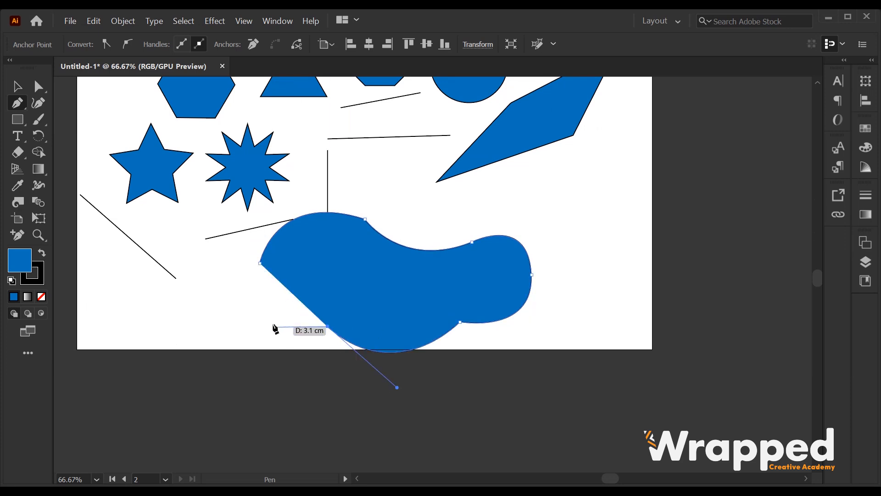
left_click_drag(259, 263, 274, 180)
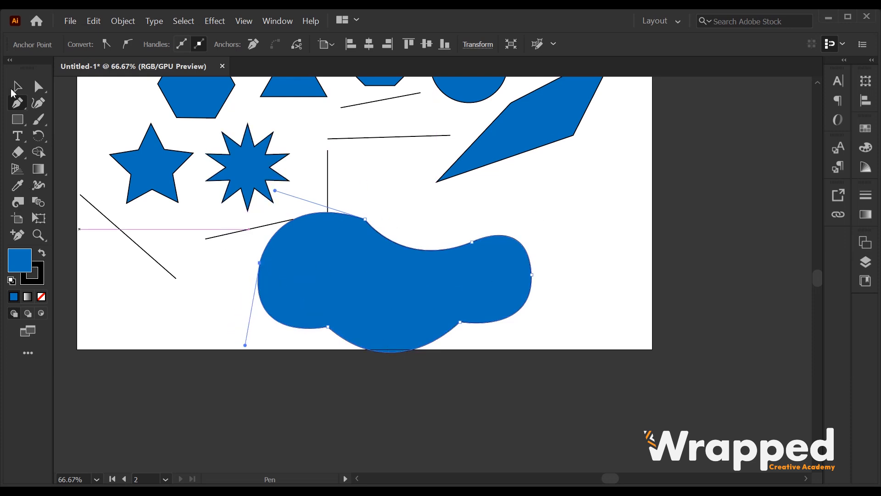
scroll(370, 274, "up", 3)
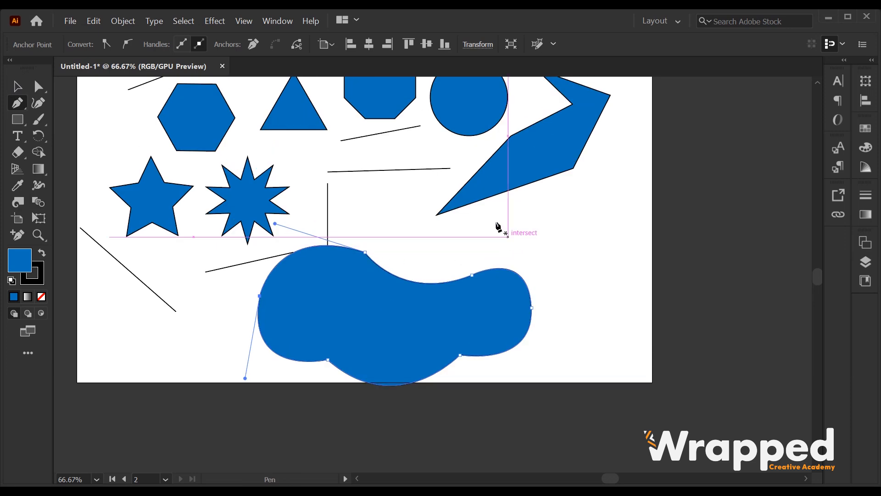
scroll(472, 305, "up", 3)
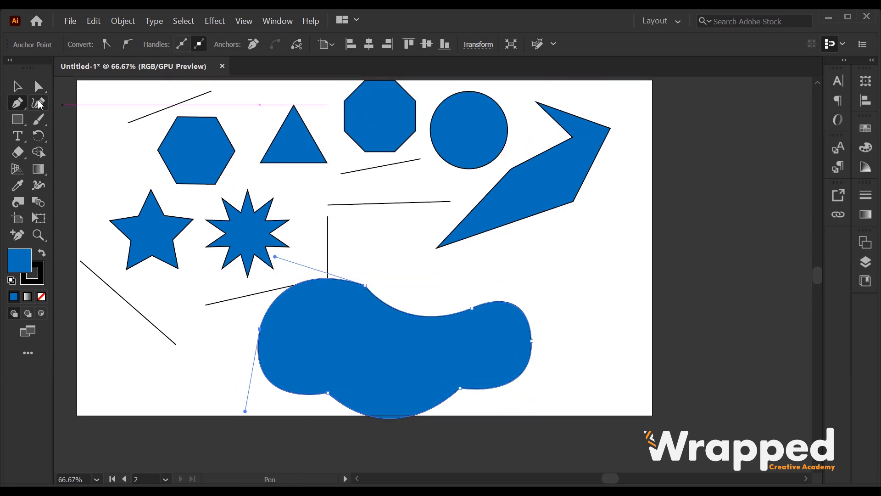
scroll(509, 313, "down", 4)
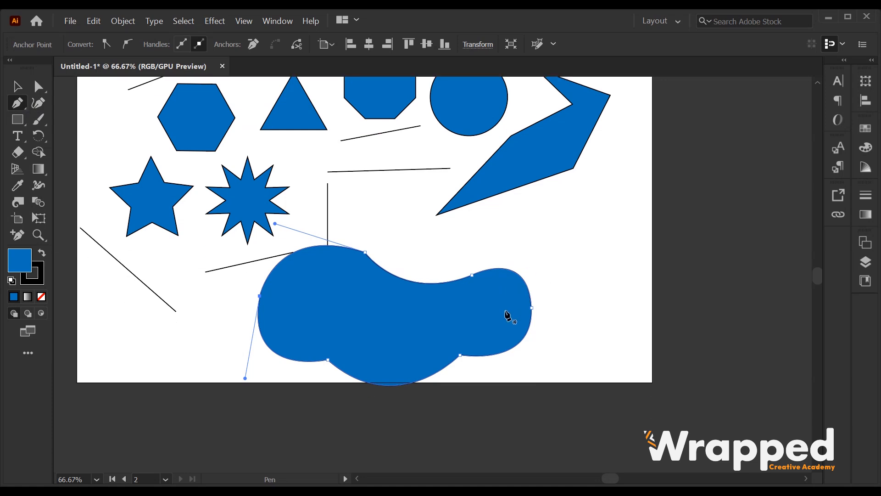
scroll(510, 307, "up", 4)
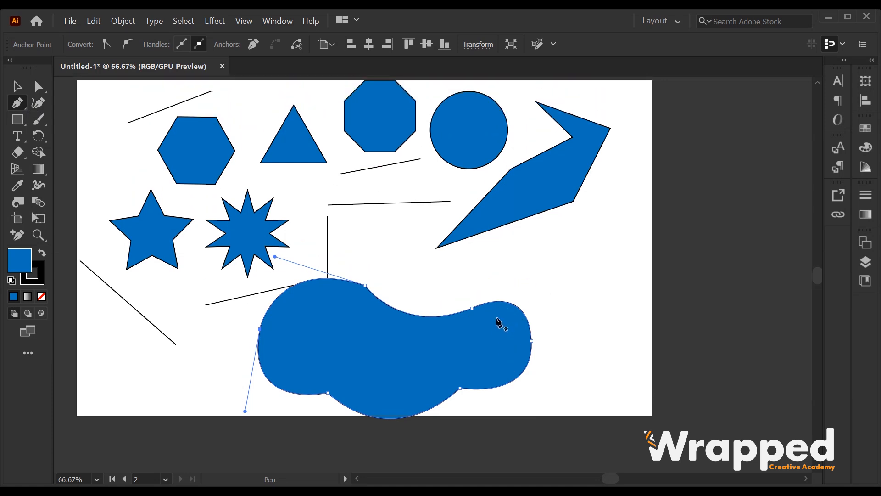
scroll(499, 323, "up", 1)
left_click_drag(449, 366, 590, 344)
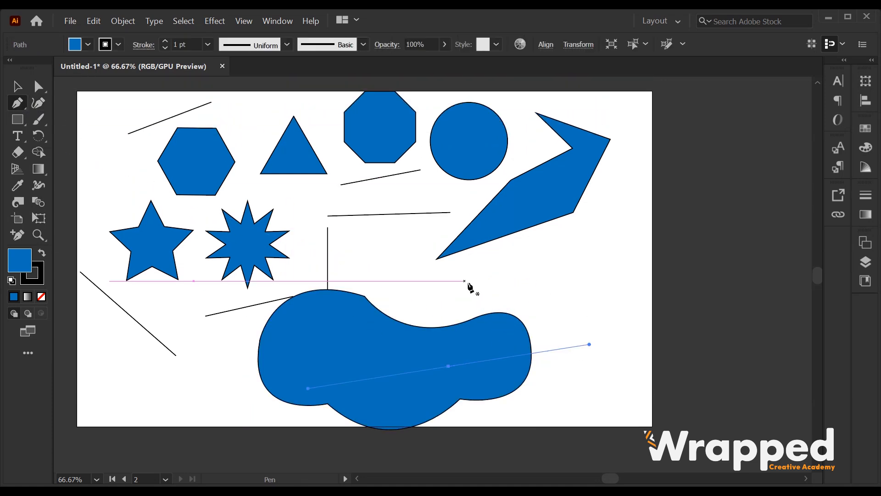
Deselect, pen a closed five-sided shape right of the artboard, and select it
scroll(469, 287, "up", 4)
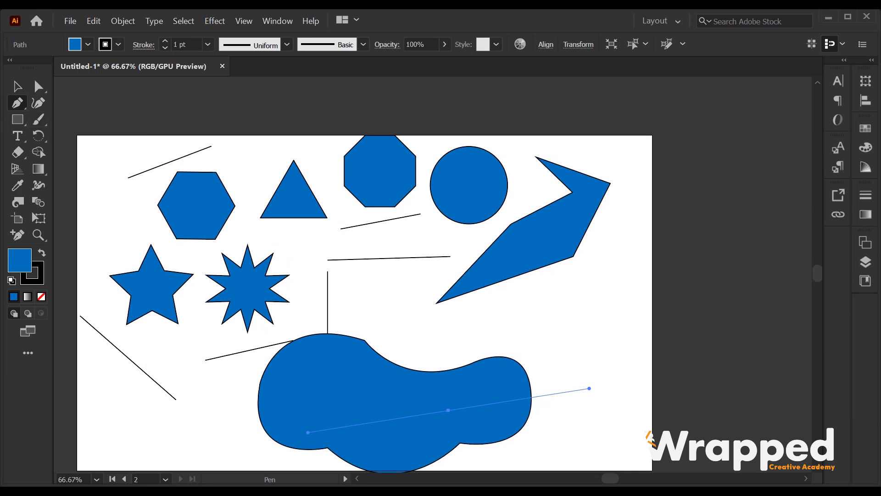
left_click(17, 87)
scroll(415, 352, "down", 6)
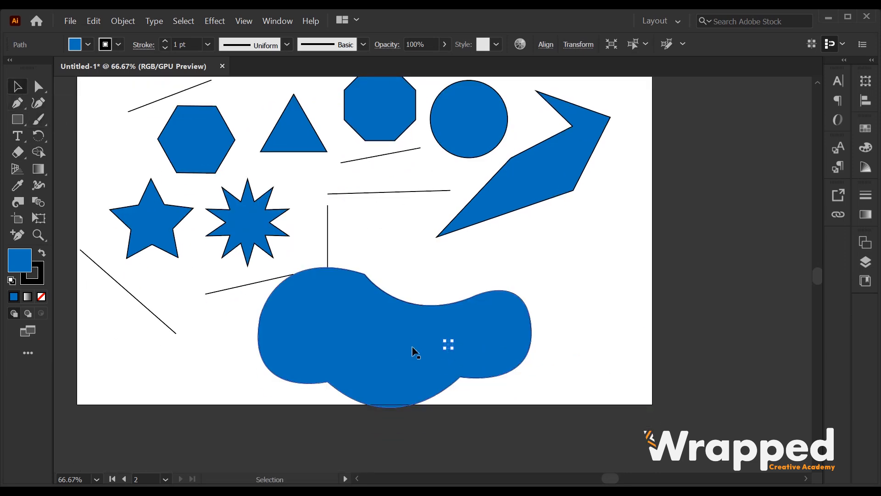
key("ctrl+shift+a")
key("p")
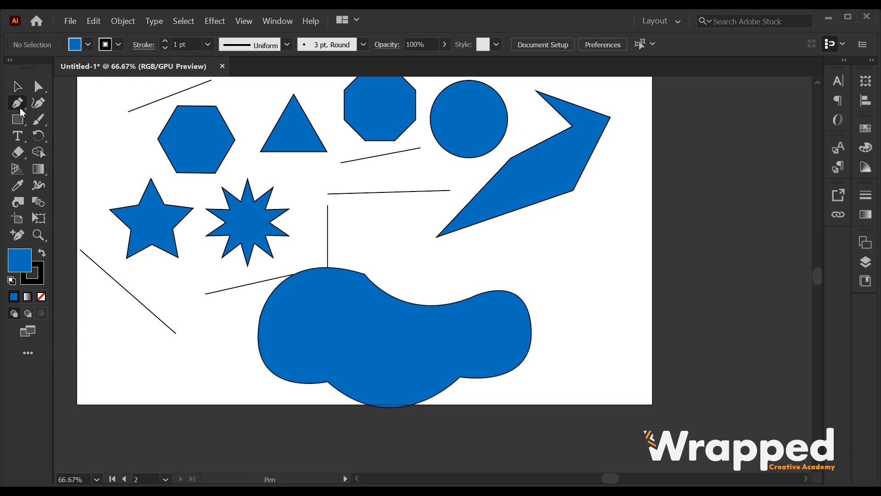
left_click(698, 209)
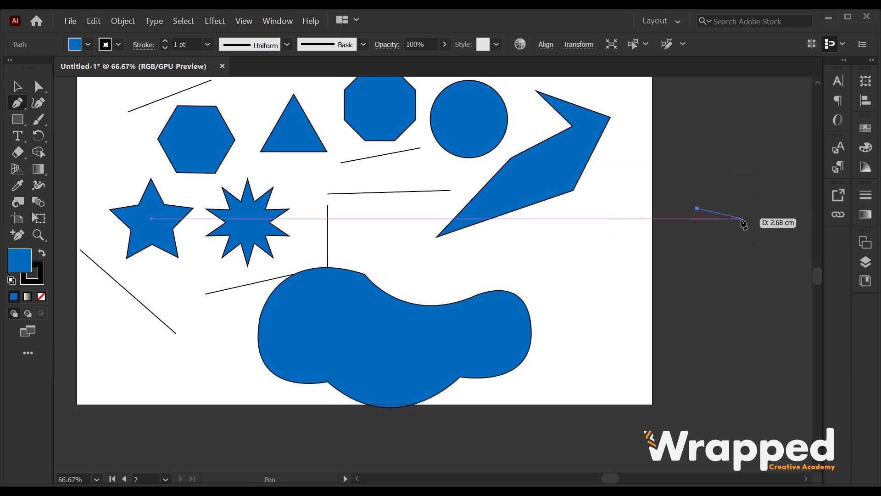
left_click(758, 224)
left_click(754, 279)
left_click(714, 278)
left_click(671, 257)
left_click(697, 209)
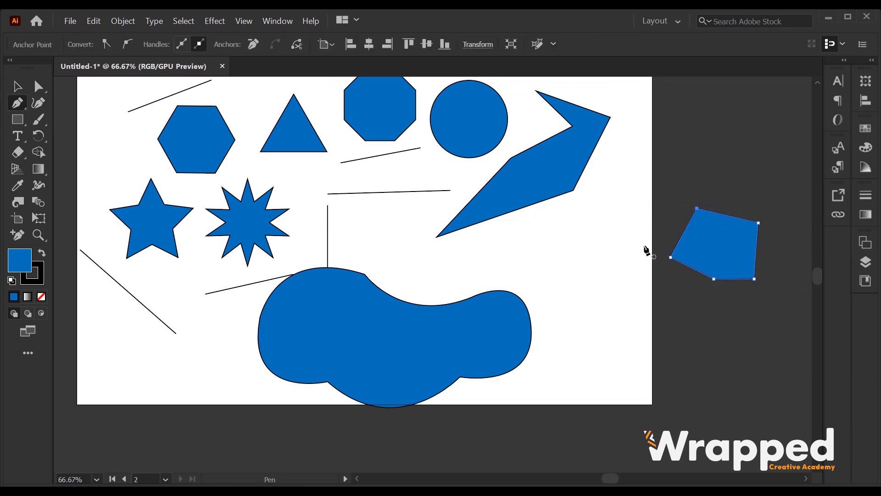
left_click(17, 86)
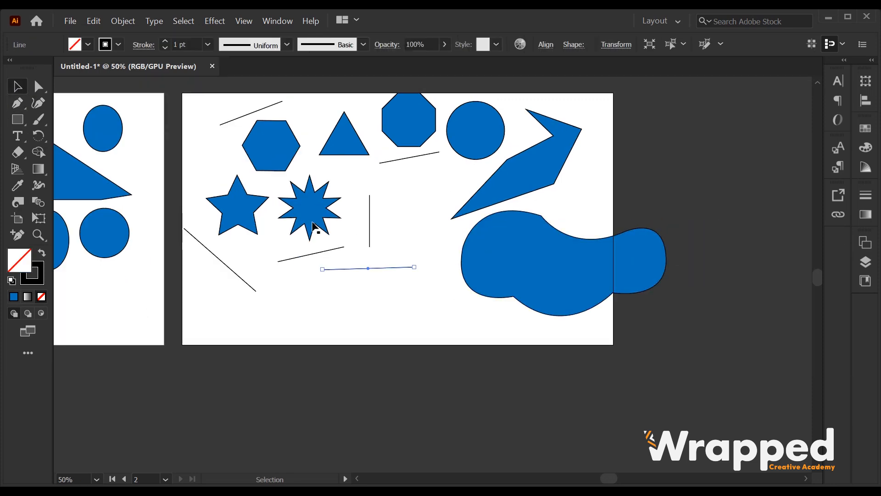
At 100% zoom, bend a line into a deep U-shaped curve with the Curvature tool and end the path
left_click(38, 104)
scroll(360, 267, "up", 2)
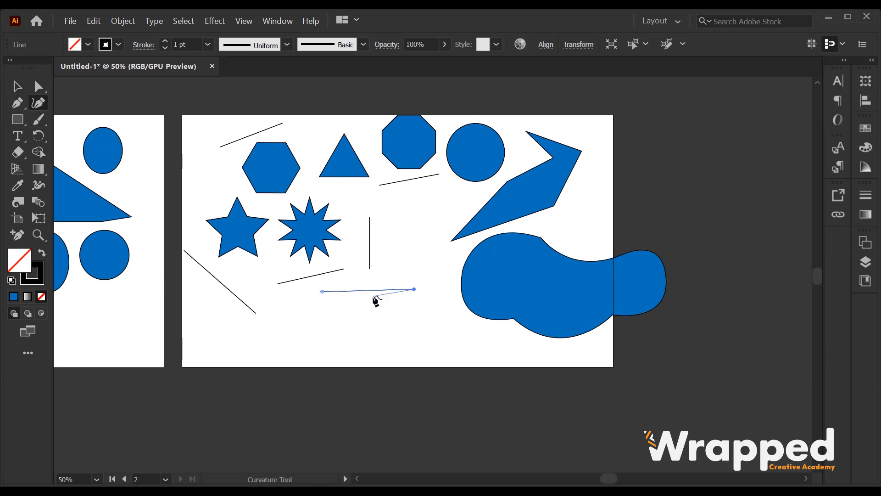
key("ctrl+equal")
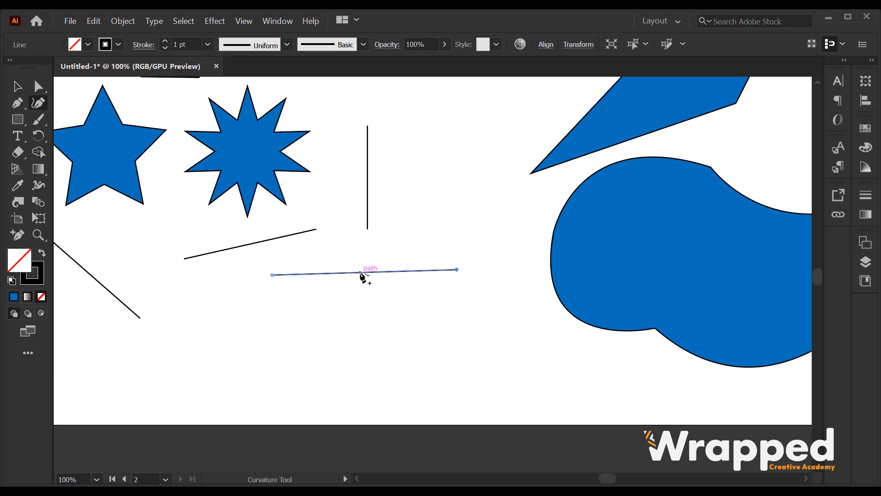
left_click_drag(359, 273, 361, 339)
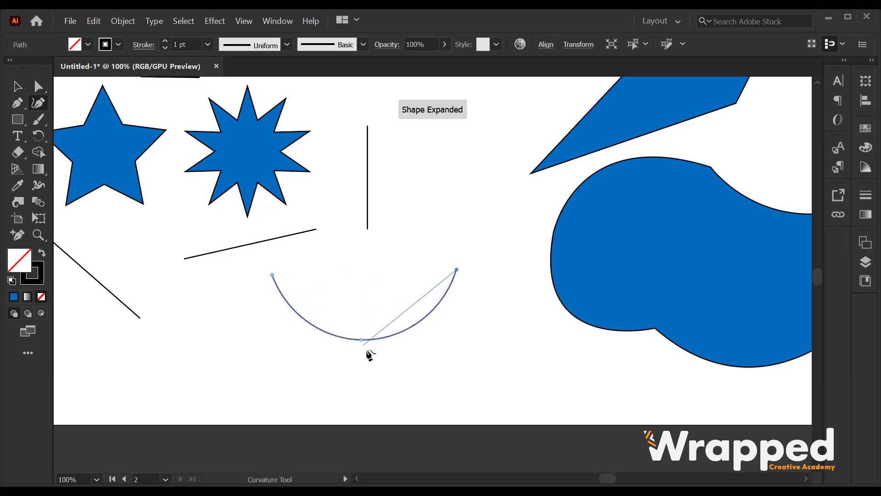
left_click(456, 270)
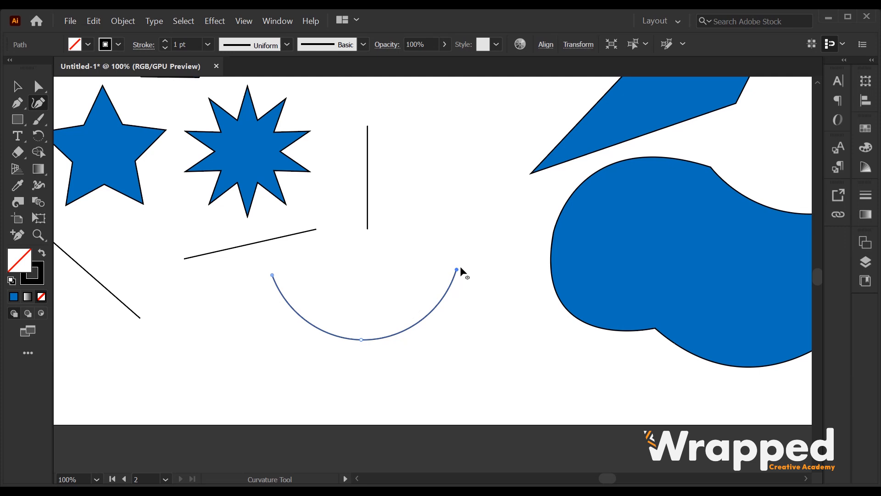
left_click(18, 88)
left_click(38, 103)
left_click(19, 93)
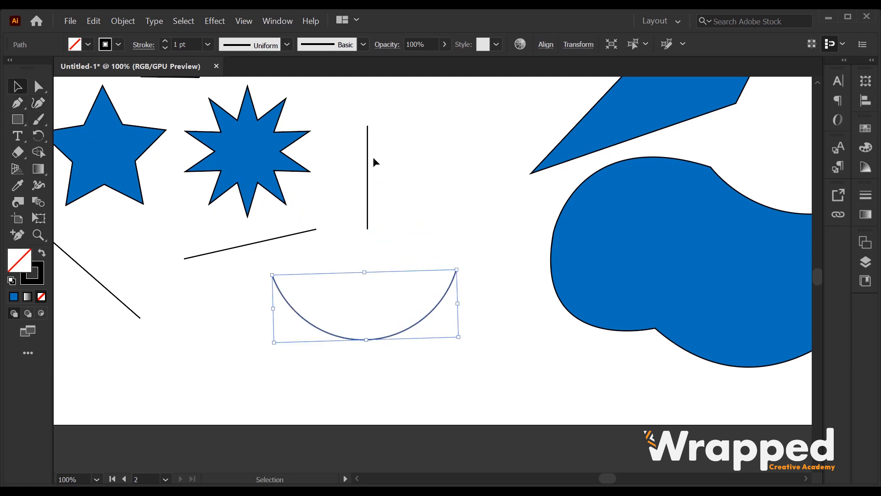
Drag the vertical line's midpoint rightward with the Curvature tool to form an arc
left_click(368, 151)
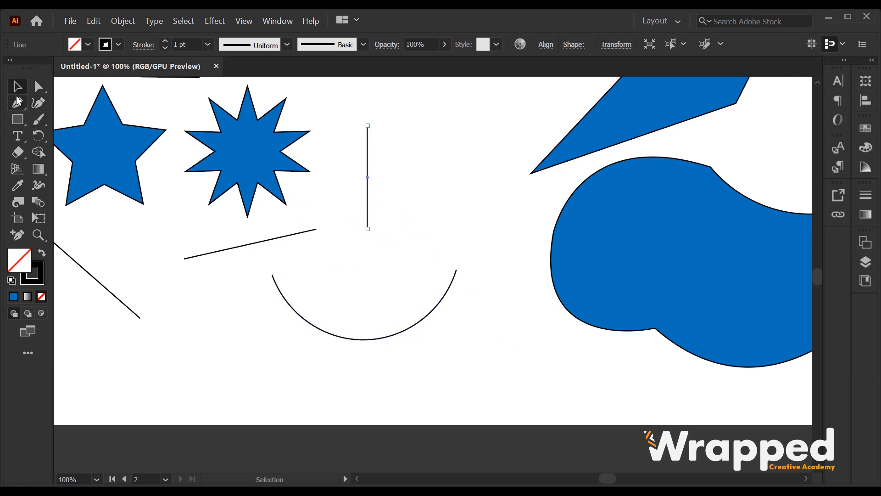
left_click(40, 105)
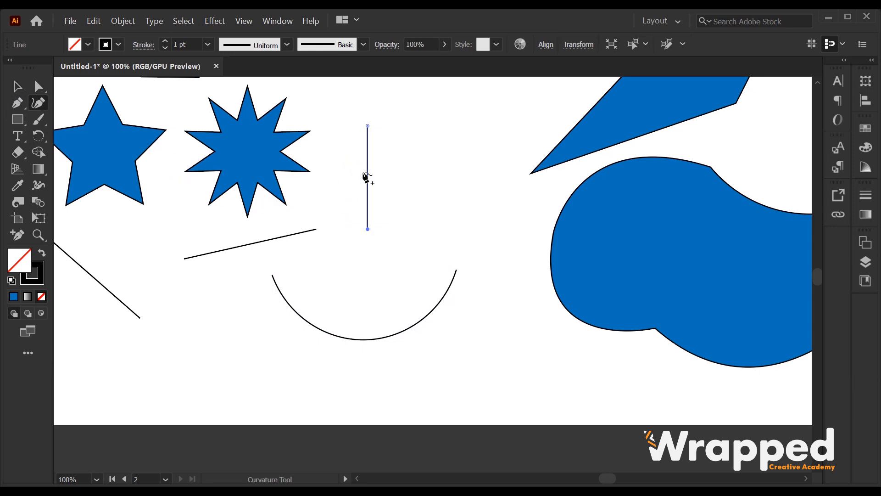
left_click_drag(368, 174, 406, 176)
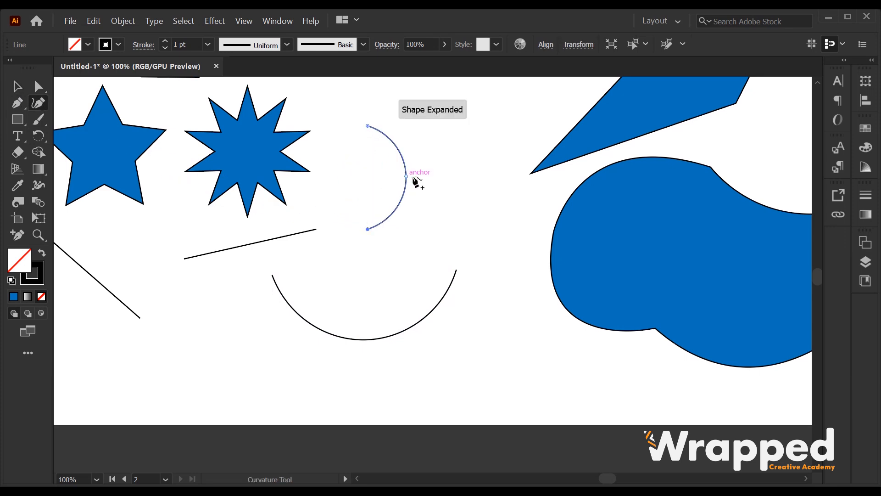
left_click(17, 86)
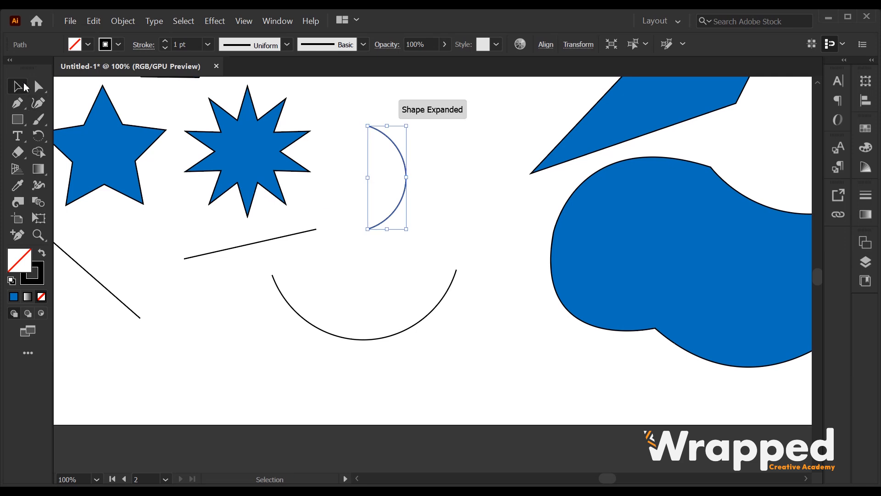
scroll(454, 189, "down", 1)
left_click_drag(517, 169, 416, 236)
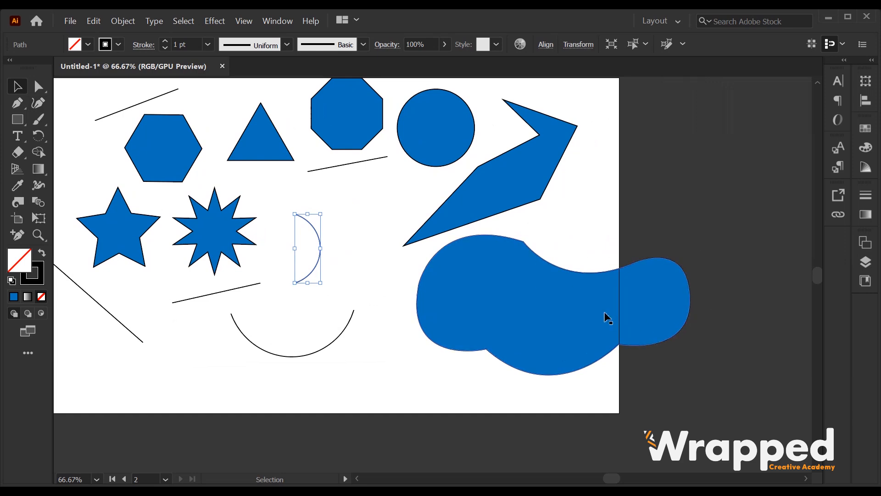
scroll(542, 172, "up", 2)
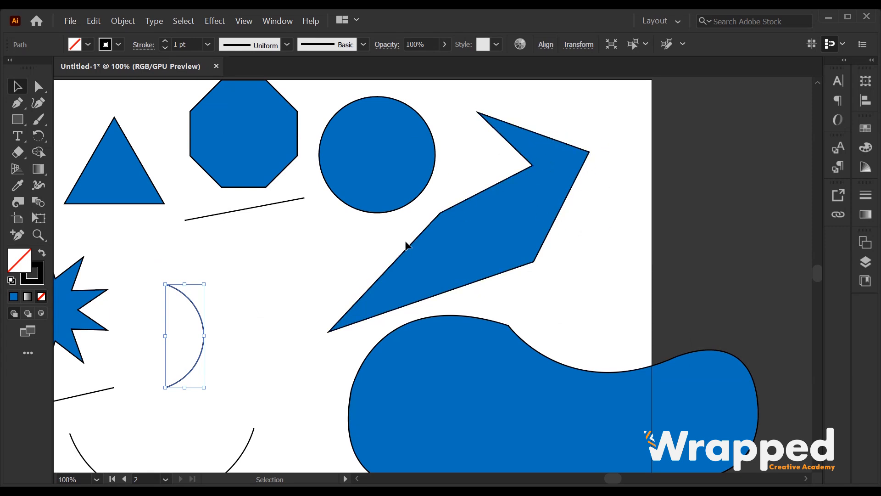
Select the blue zigzag shape and nudge it slightly left and down
left_click_drag(492, 219, 517, 198)
scroll(521, 215, "up", 2)
left_click(564, 270)
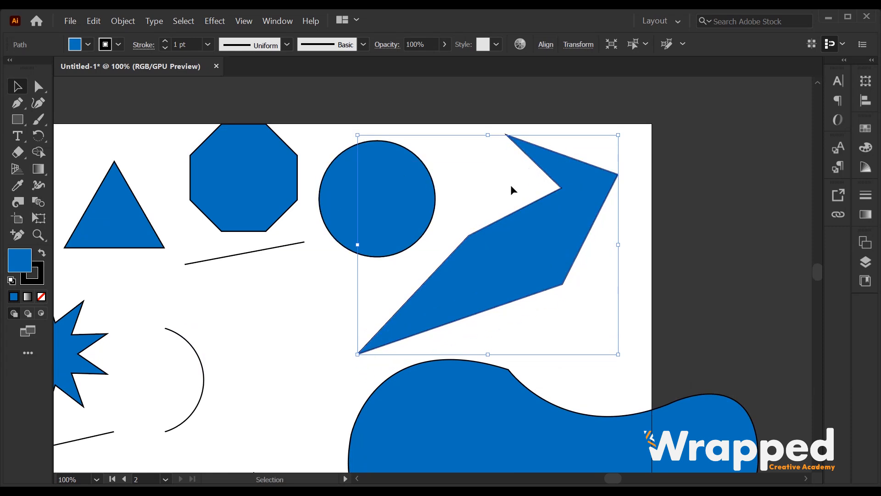
left_click_drag(581, 216, 574, 219)
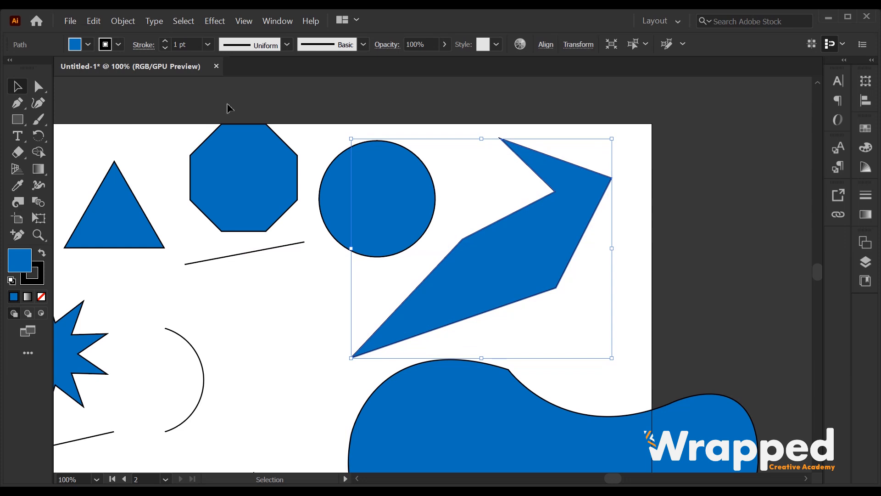
Bend the zigzag's top, right, bottom, left and inner edges into curves with the Curvature tool
left_click(41, 108)
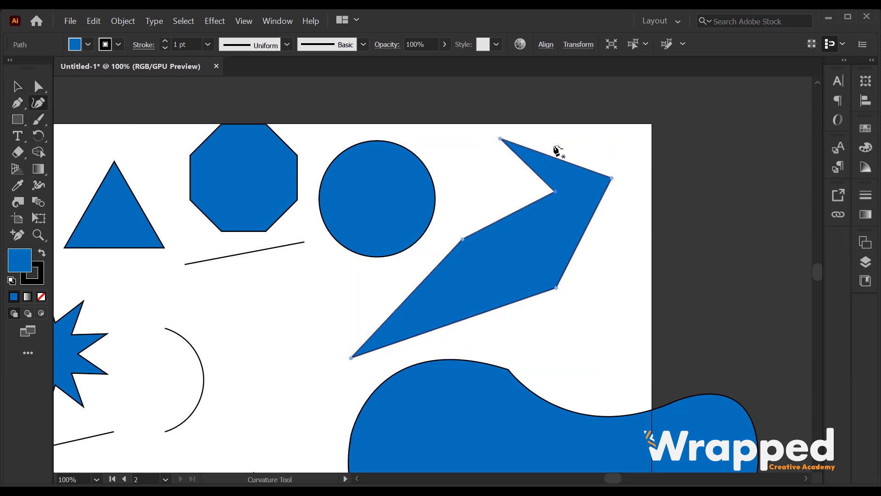
left_click_drag(560, 159, 574, 129)
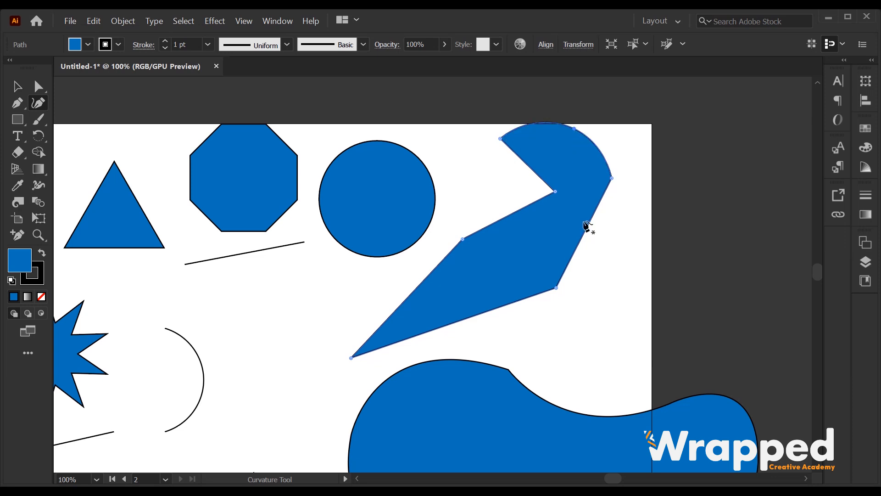
left_click_drag(589, 225, 607, 240)
left_click_drag(506, 309, 492, 273)
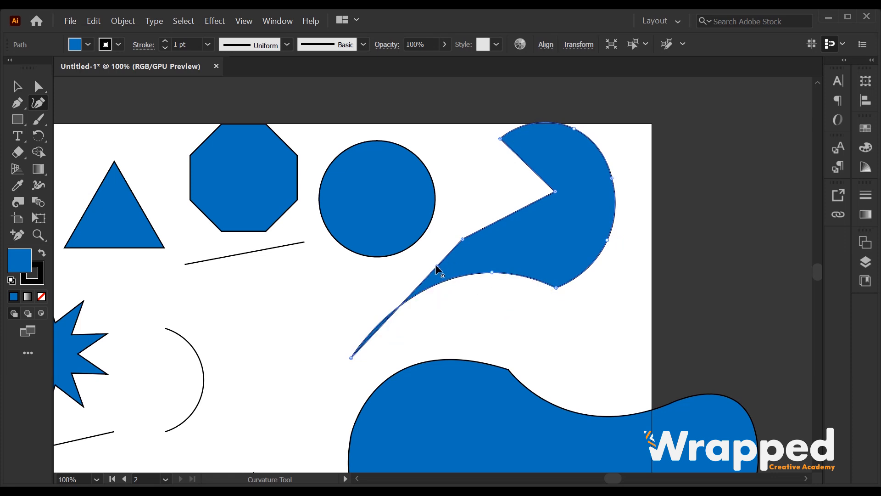
left_click_drag(436, 270, 384, 253)
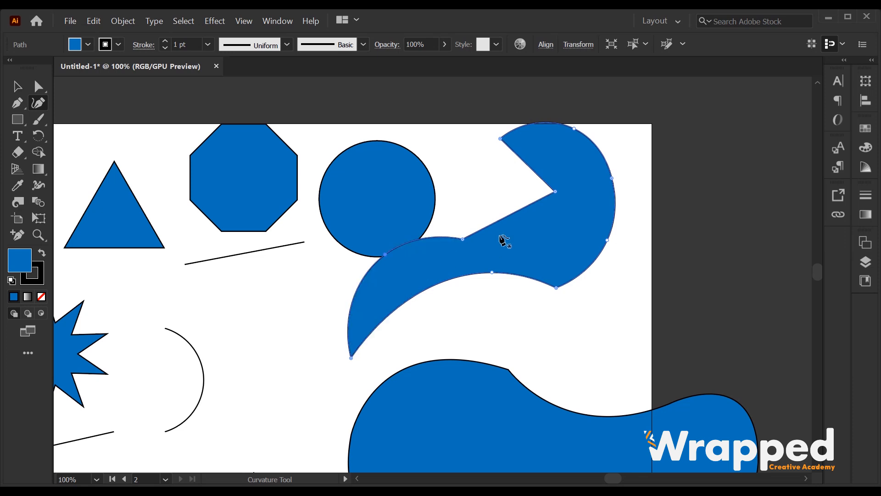
left_click_drag(517, 210, 535, 235)
left_click_drag(543, 153, 545, 155)
scroll(542, 267, "down", 2)
scroll(546, 229, "up", 1)
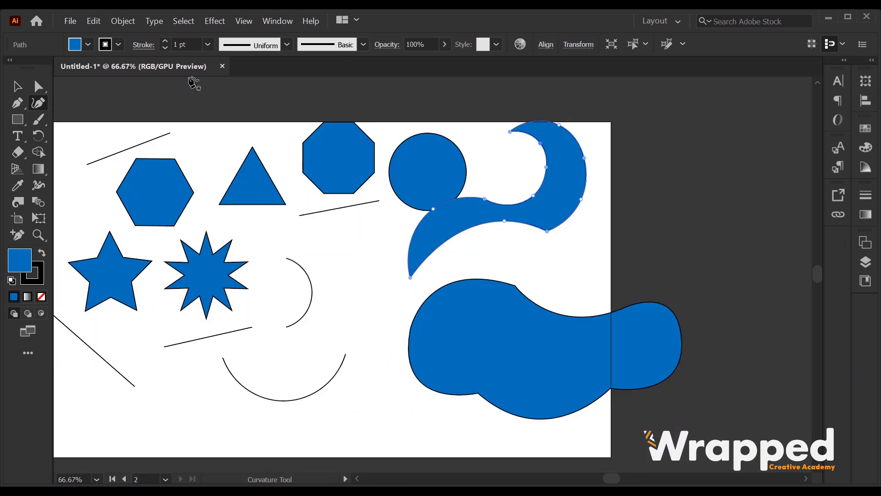
Paint a freehand black scribble beside the small arc with the Paintbrush tool
left_click(38, 119)
scroll(566, 228, "down", 4)
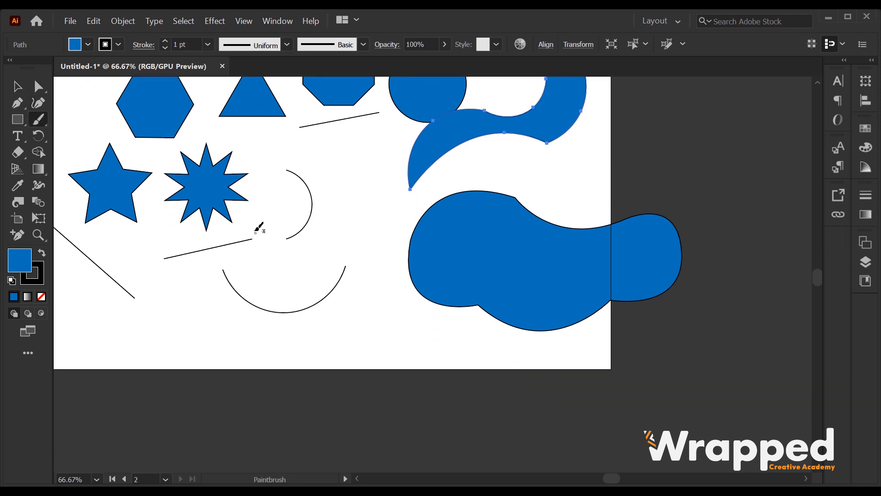
scroll(299, 217, "up", 3)
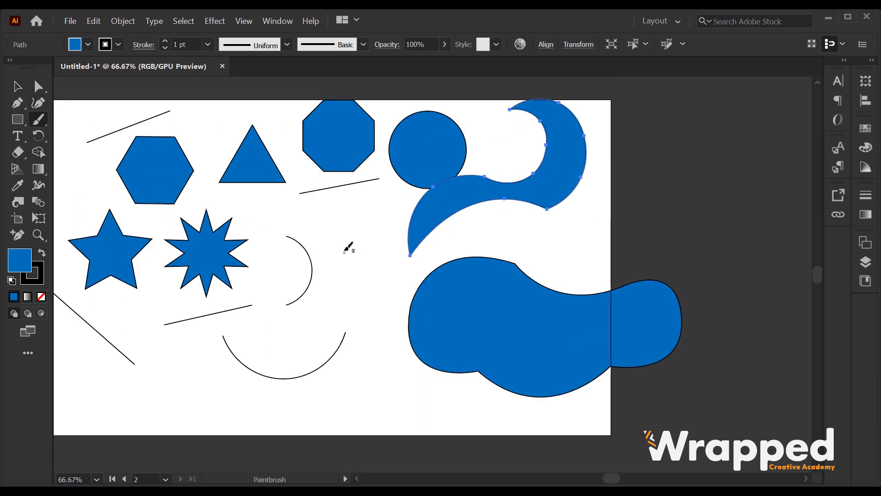
left_click_drag(347, 222, 347, 241)
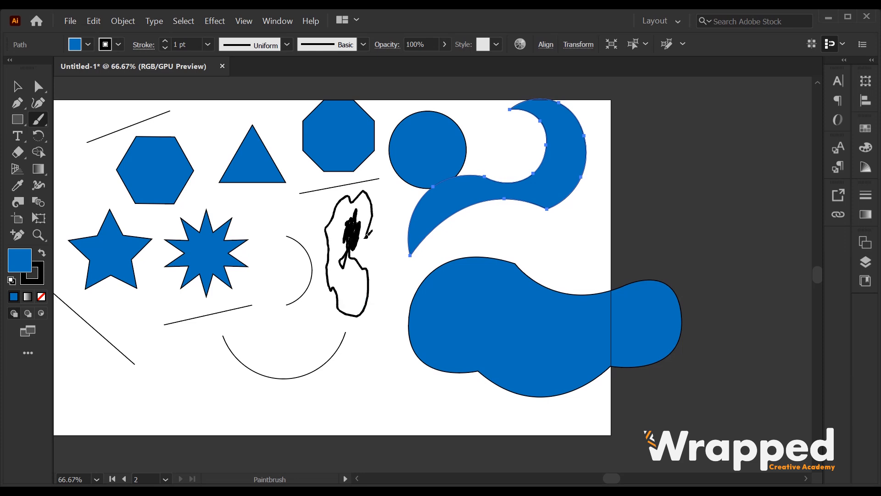
left_click_drag(368, 257, 366, 265)
scroll(333, 275, "up", 2)
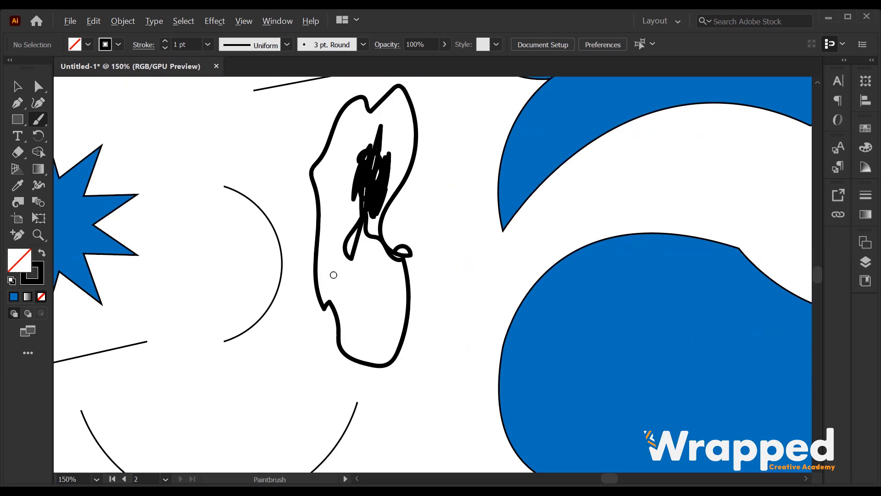
scroll(369, 253, "down", 1)
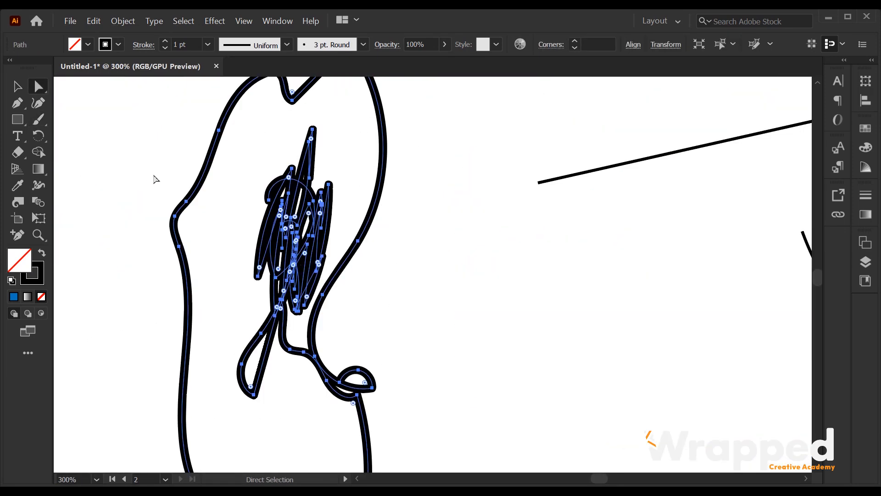
scroll(163, 242, "up", 2)
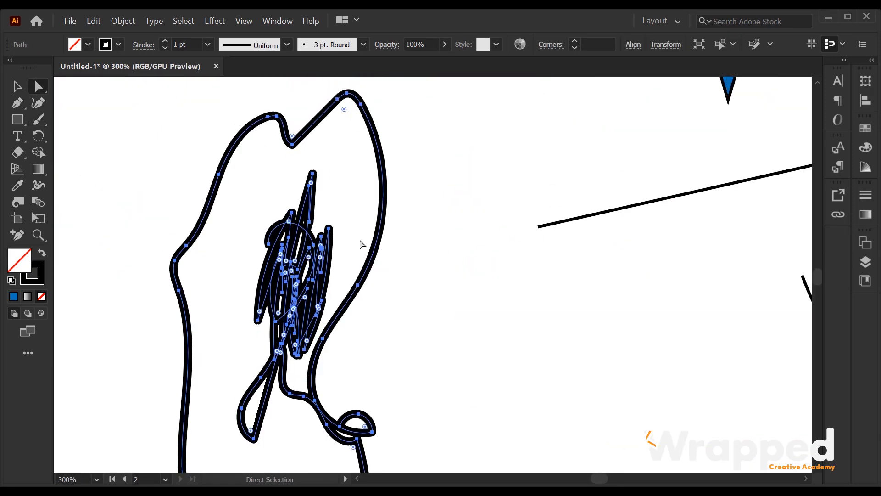
scroll(348, 331, "down", 3)
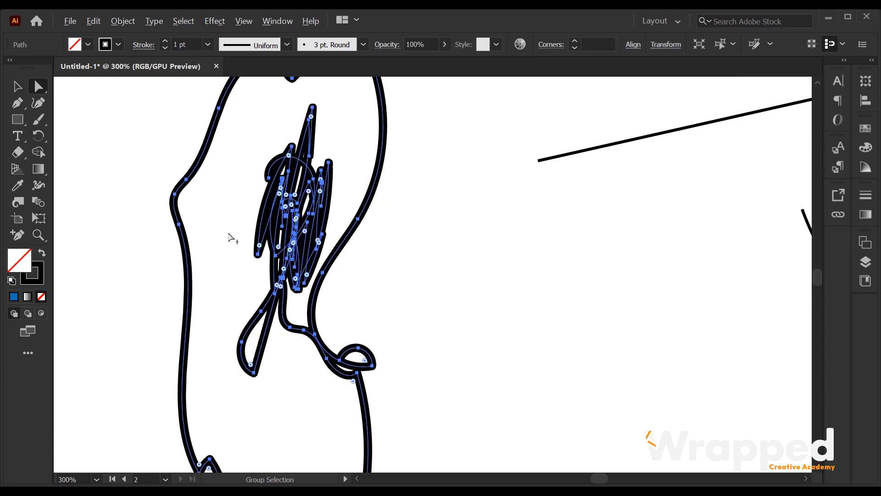
scroll(233, 239, "down", 3)
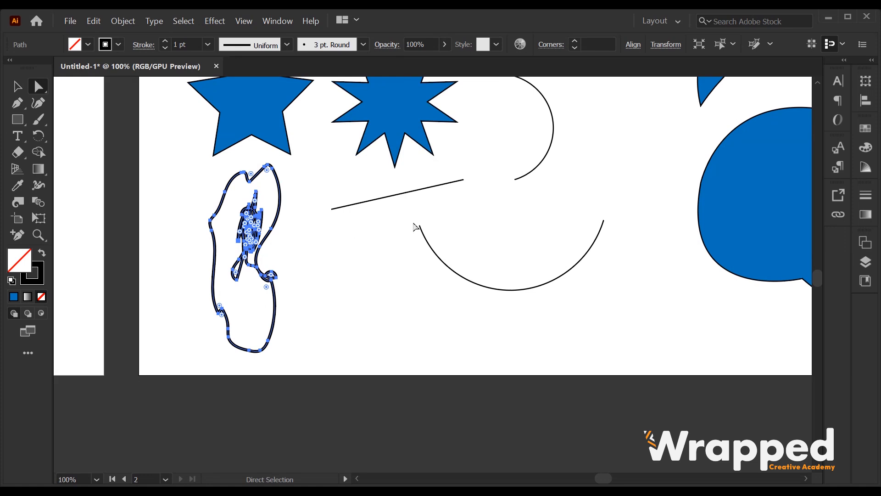
scroll(217, 194, "down", 1)
key("space")
left_click_drag(418, 149, 372, 197)
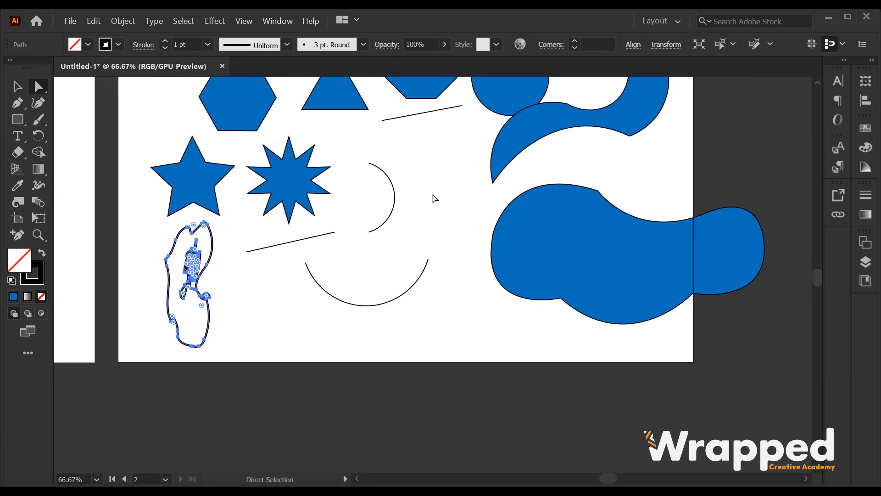
scroll(282, 198, "down", 1)
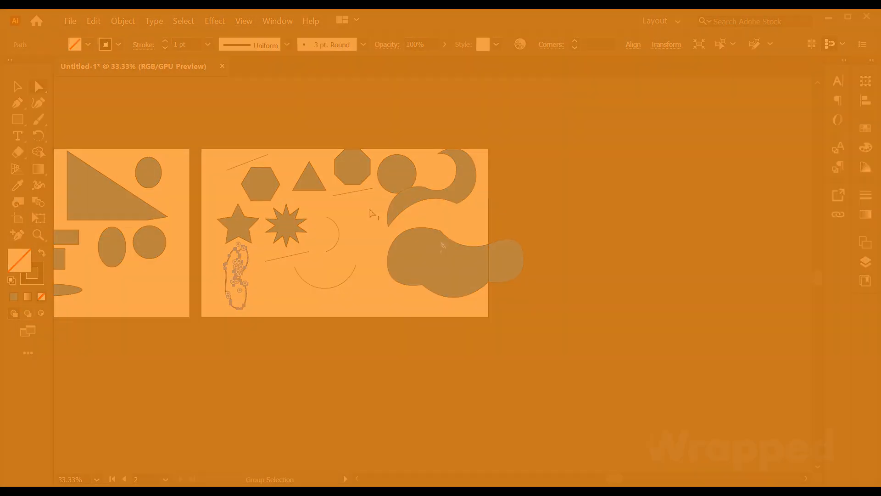